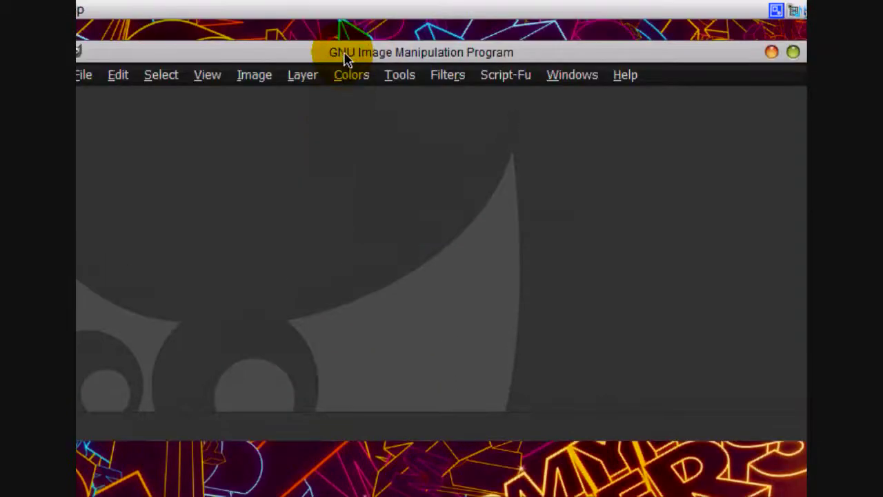
- Reposition the Background.psd window, zoom the template to 100% and maximize the window
left_click_drag(345, 13, 291, 132)
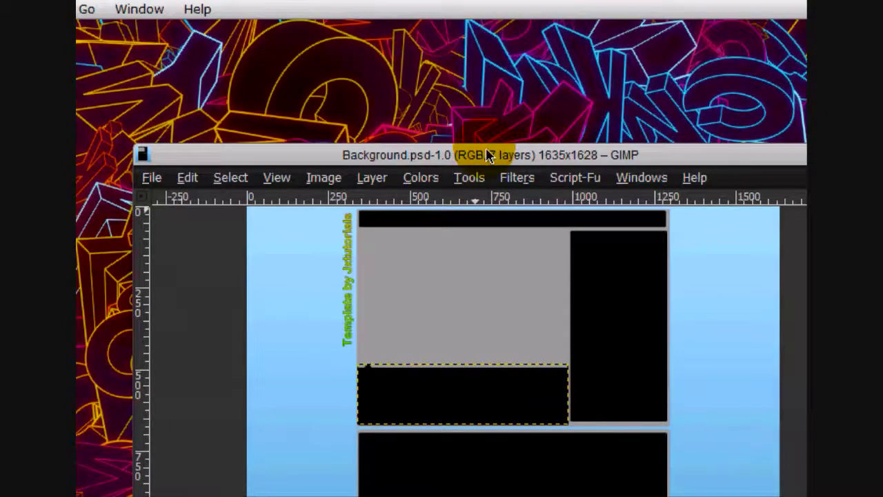
left_click_drag(487, 155, 461, 54)
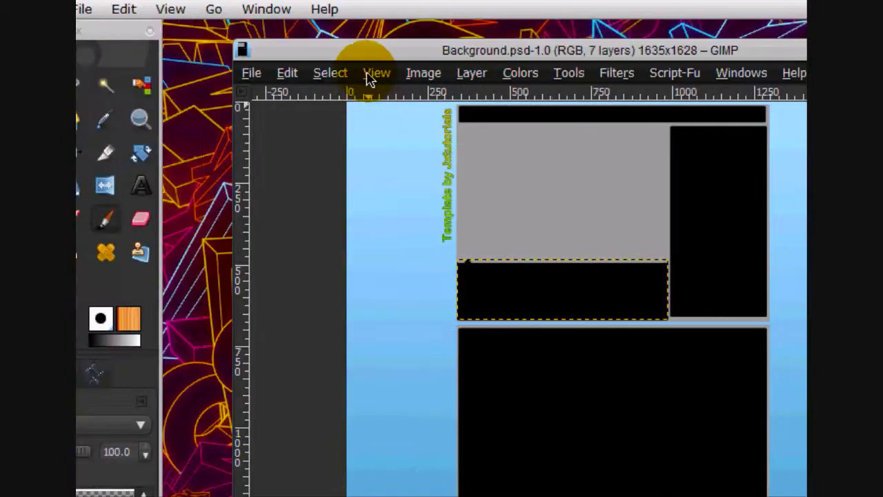
left_click(249, 73)
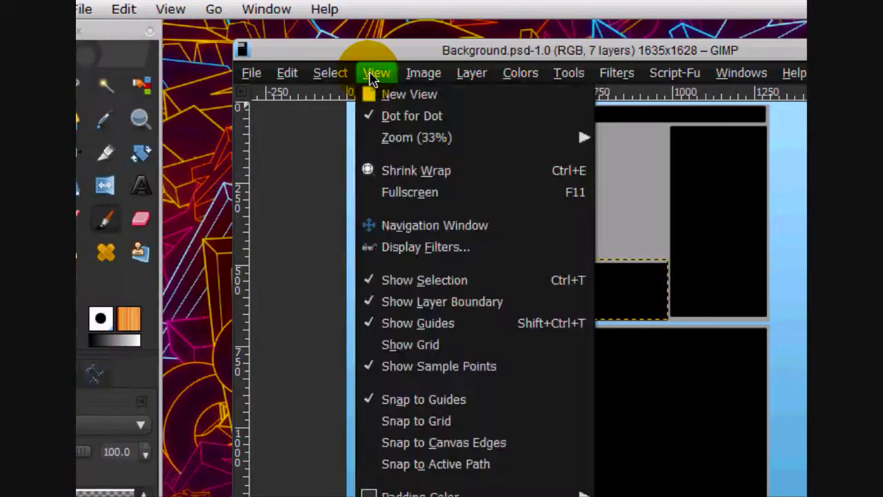
mouse_move(282, 136)
left_click(545, 343)
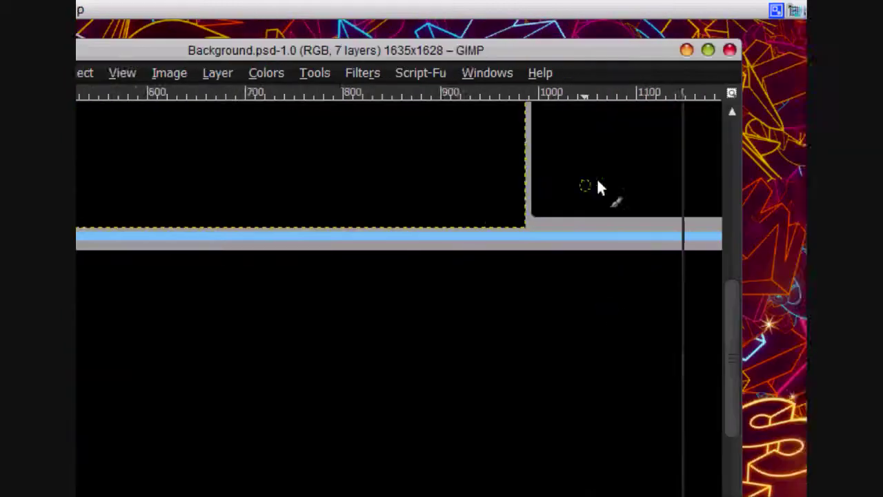
left_click(579, 49)
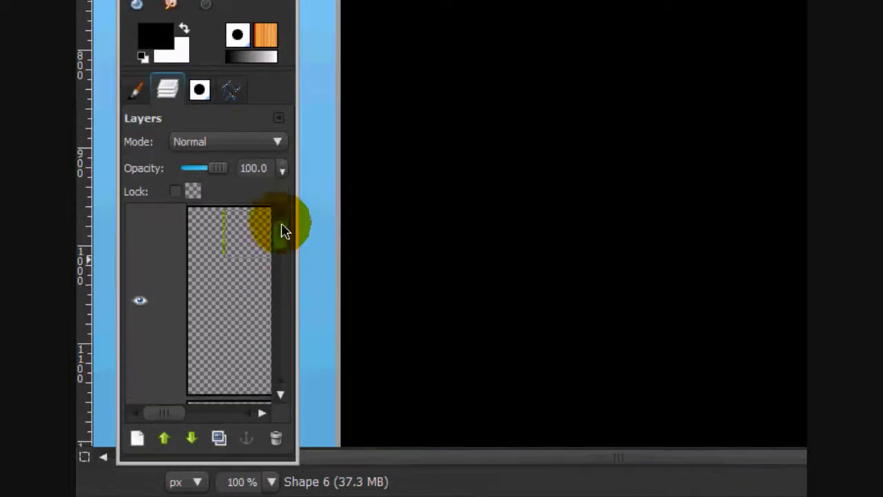
- Delete the layer holding the vertical "Template by Jxtutorials" text
left_click(254, 247)
left_click(276, 437)
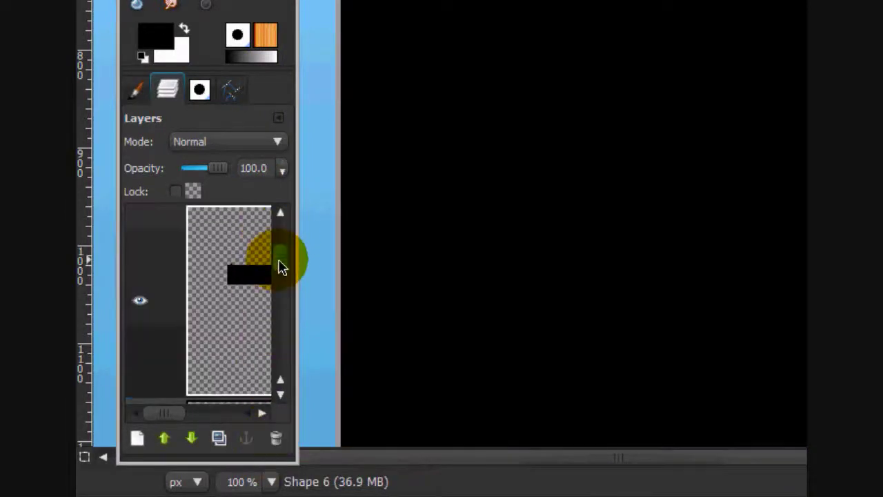
- Choose a smaller preview size for the layer thumbnails so the layer names fit
left_click_drag(282, 267, 292, 403)
left_click_drag(158, 414, 209, 423)
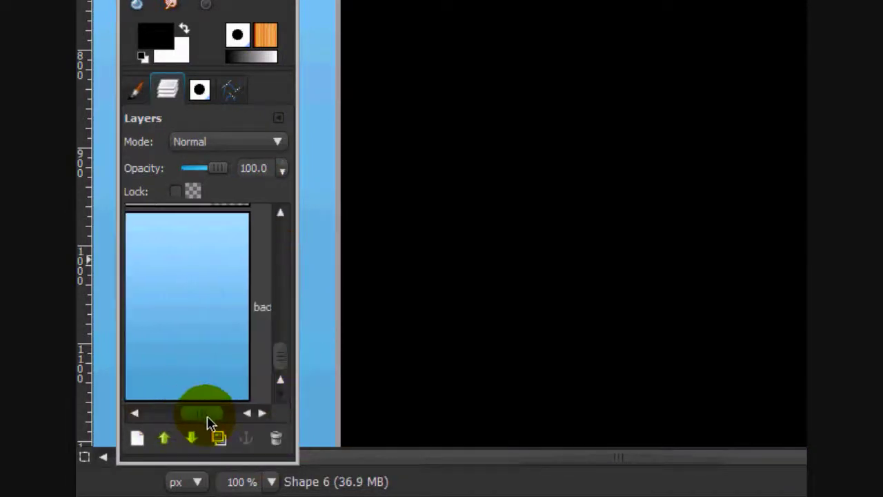
left_click(278, 117)
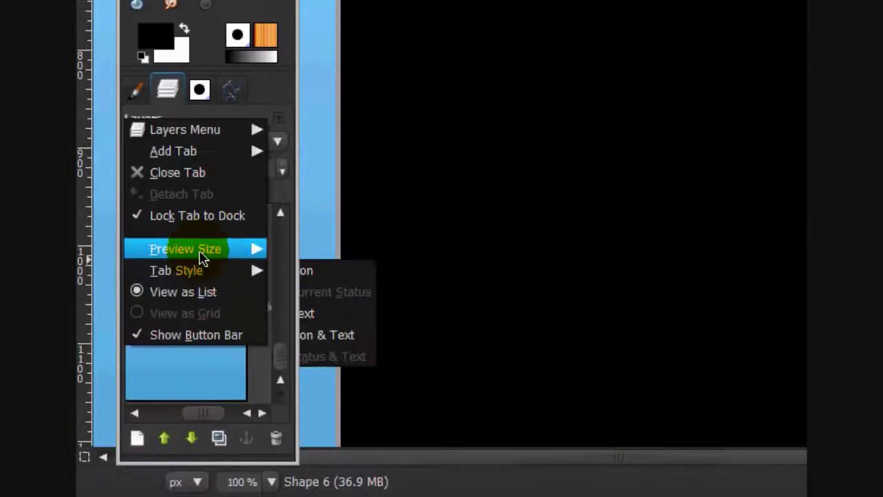
mouse_move(221, 254)
left_click(308, 376)
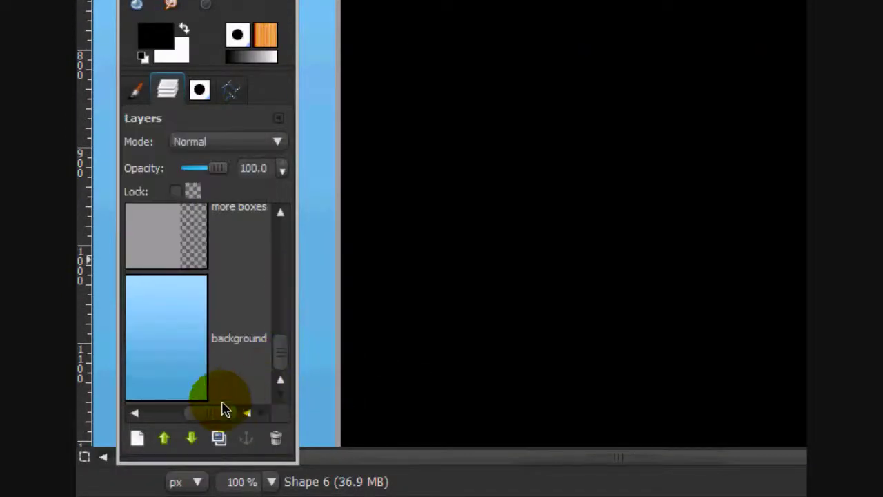
left_click_drag(223, 412, 191, 419)
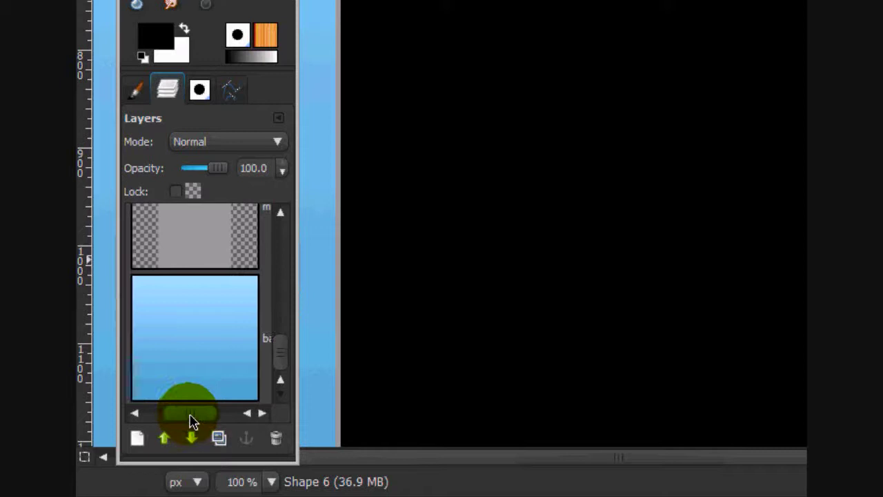
left_click_drag(274, 354, 322, 203)
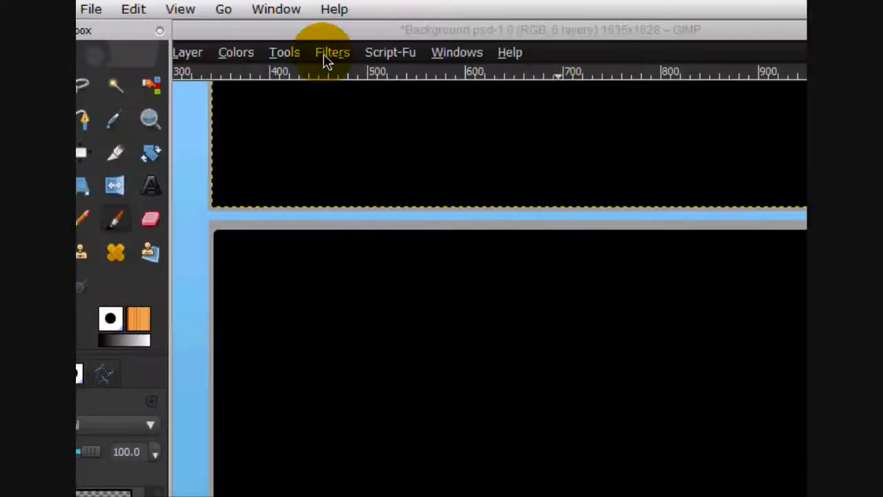
- Restore the template window to its smaller size and zoom the image out to 33.4%
left_click(437, 31)
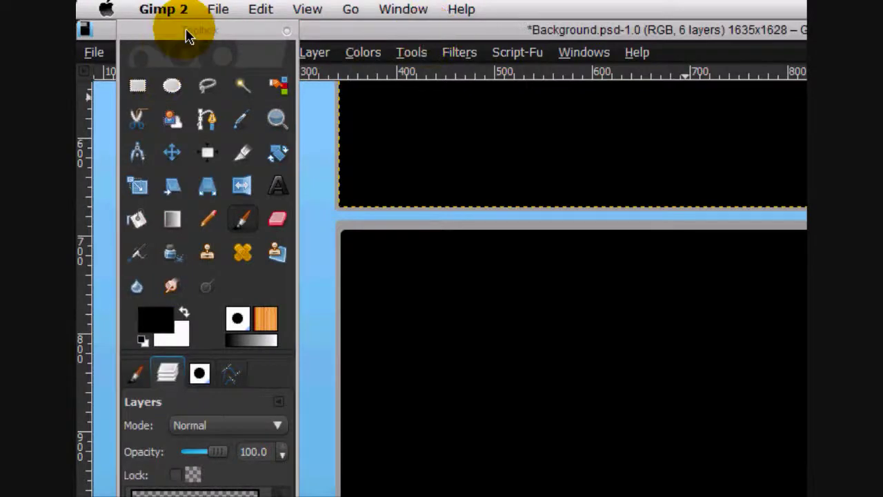
left_click(376, 50)
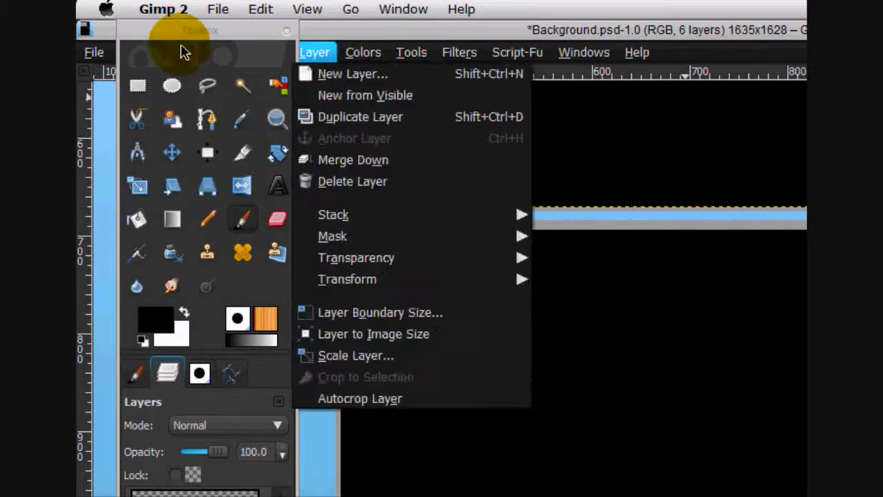
left_click(108, 42)
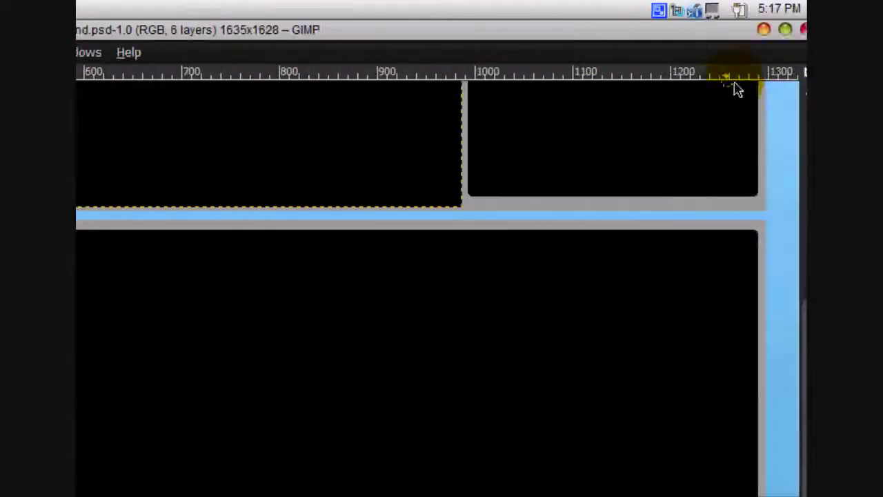
left_click(779, 31)
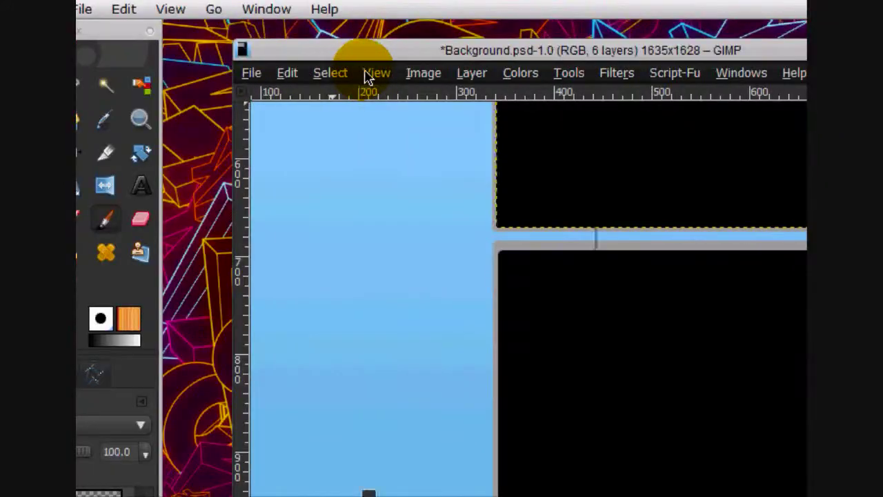
left_click(248, 73)
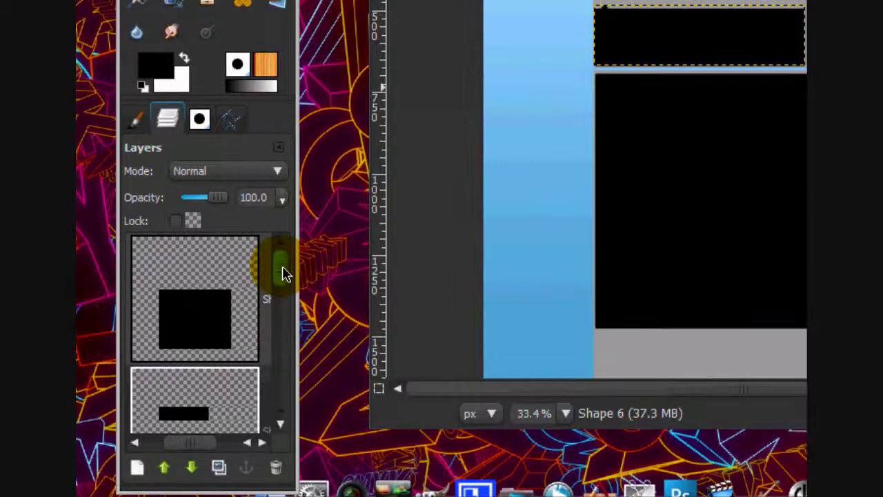
- Make the background layer active and set the foreground color to the light tan d5ba8b from the color history
left_click_drag(285, 274, 278, 400)
left_click(200, 369)
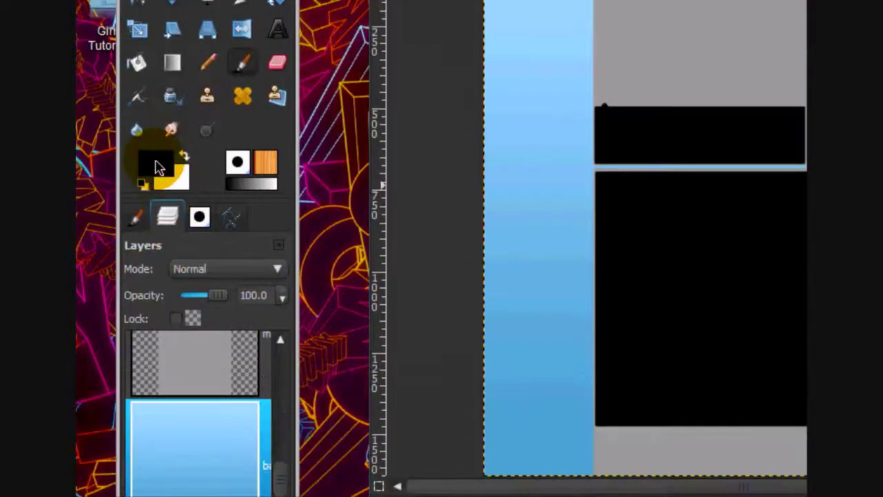
left_click(158, 167)
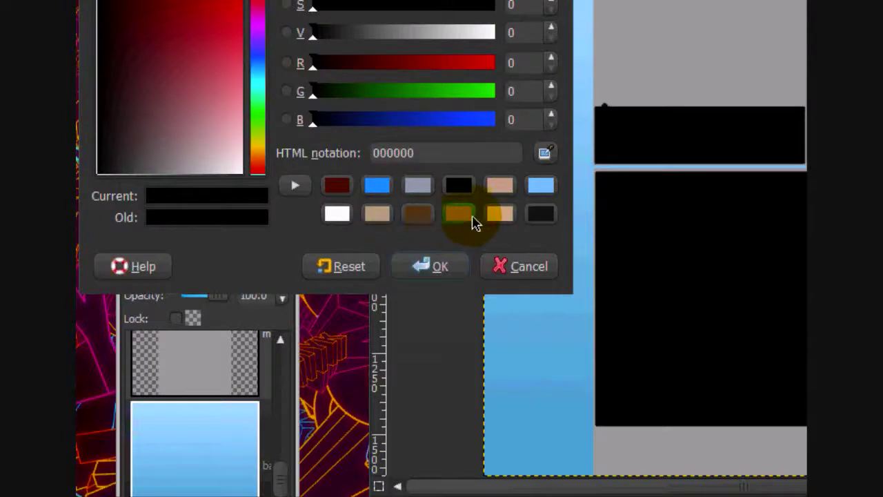
left_click(507, 220)
left_click(436, 268)
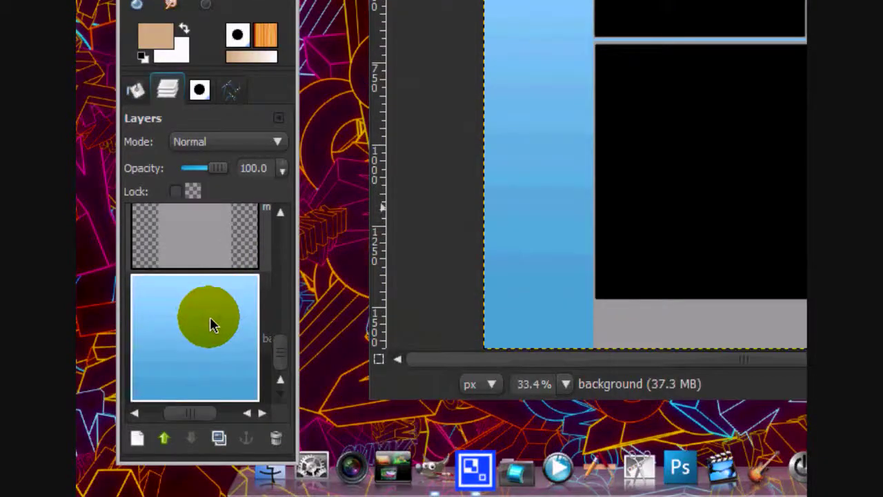
- Select the background layer's alpha area and fill the whole selection with the tan foreground color using Bucket Fill
right_click(211, 321)
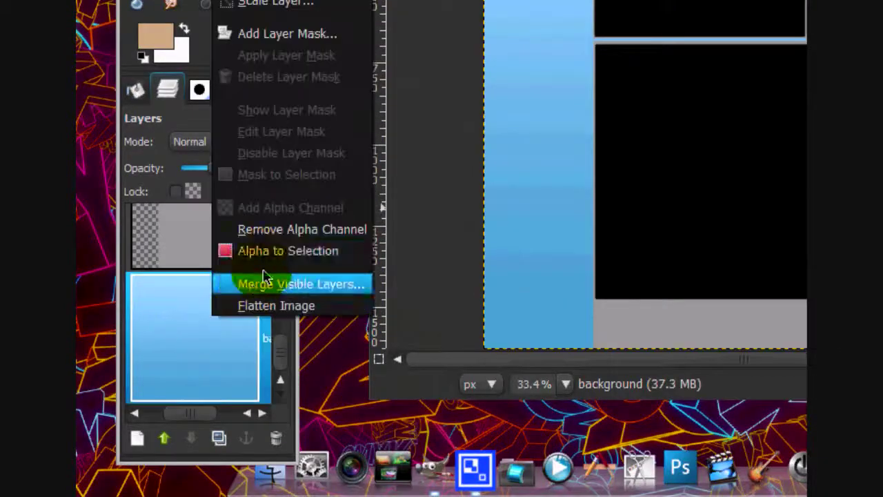
left_click(286, 250)
left_click(136, 218)
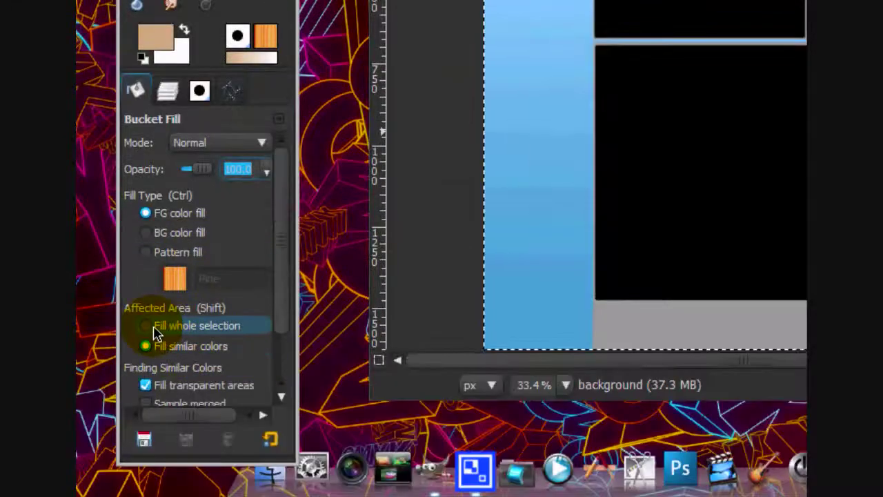
left_click(157, 326)
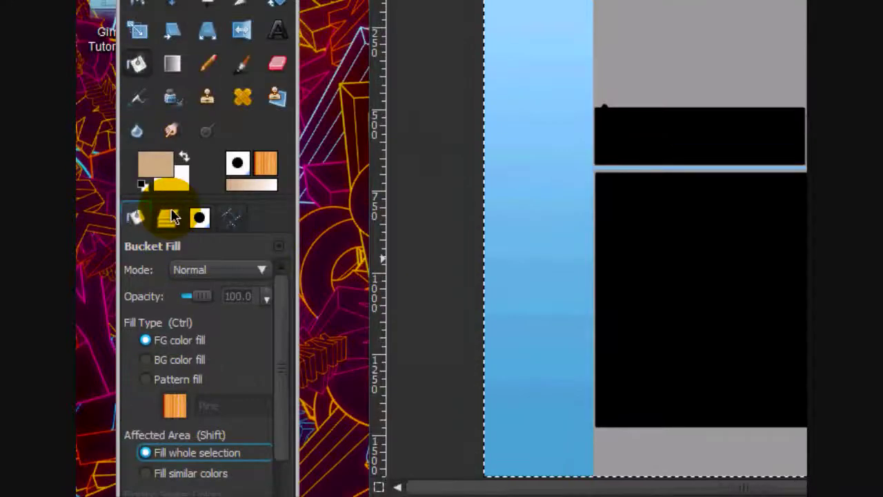
left_click(167, 90)
left_click(513, 223)
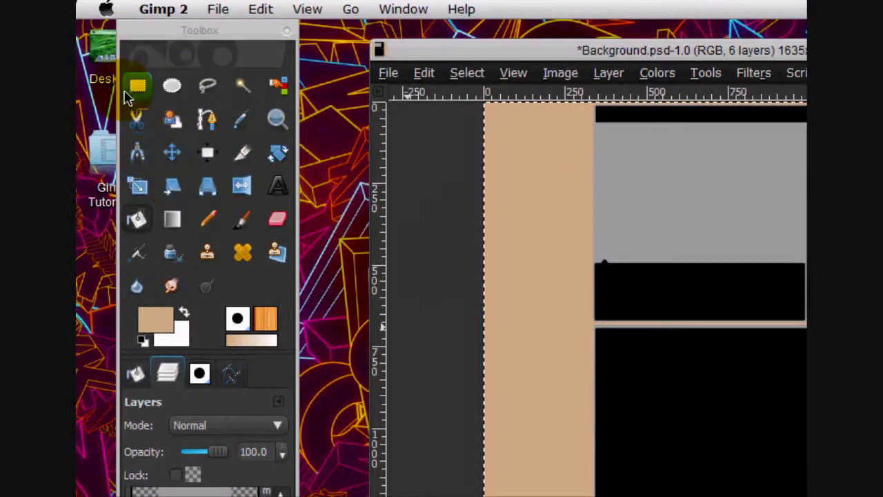
- Delete the grey "more boxes" layer above the background
scroll(286, 334, "up", 3)
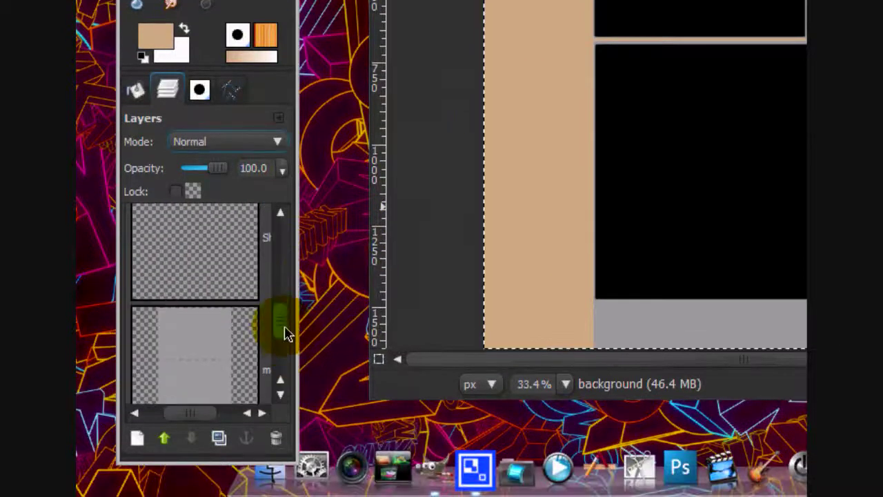
left_click(231, 315)
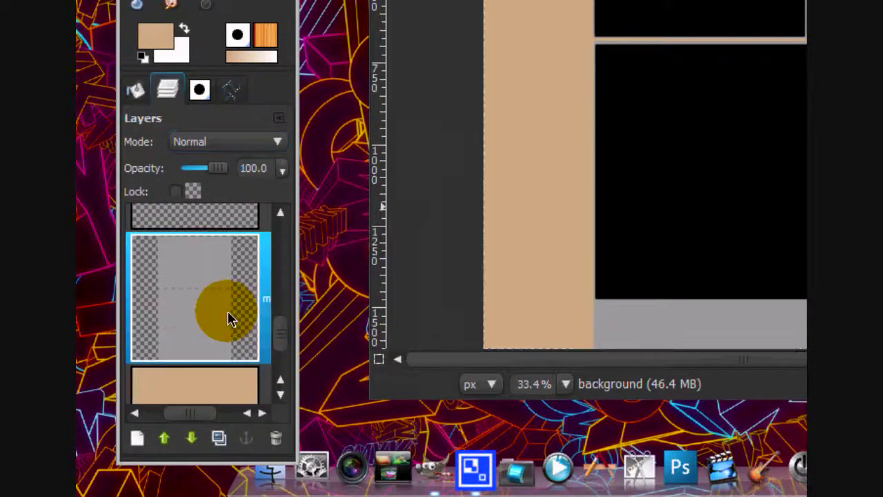
left_click(275, 439)
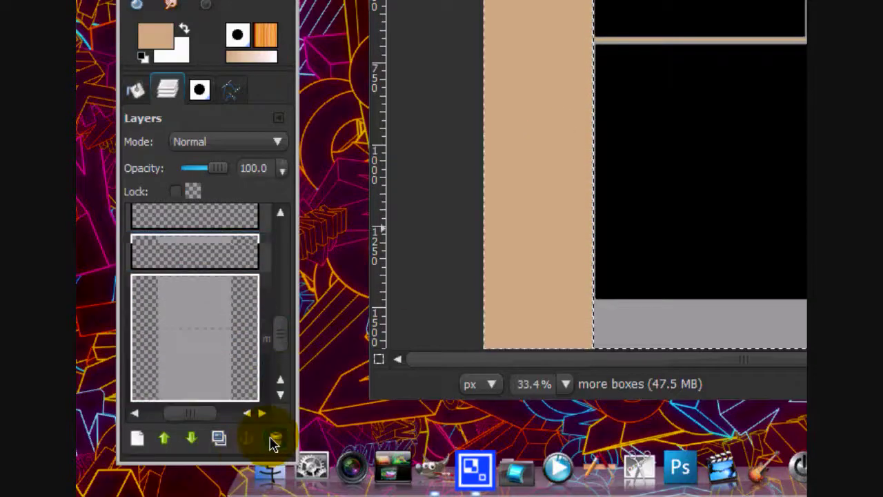
- Make the background layer active and set the foreground color to the dark brown from the color history
left_click_drag(280, 365, 281, 410)
left_click(194, 362)
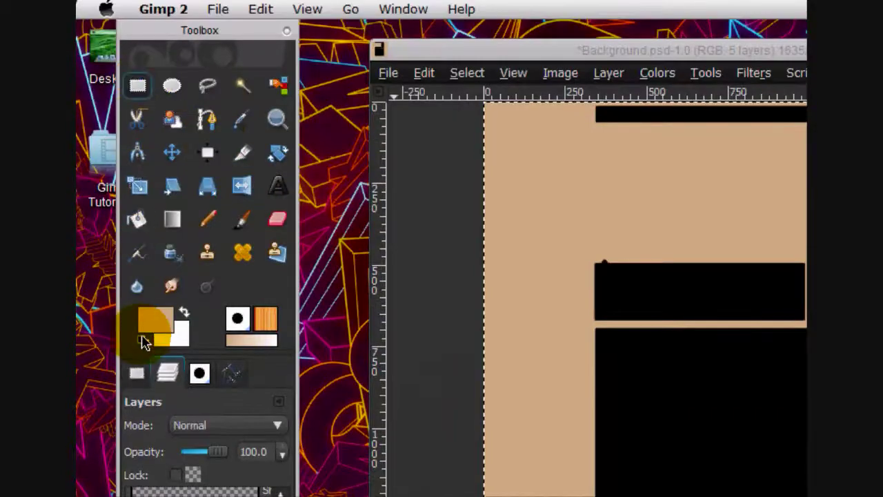
left_click(153, 324)
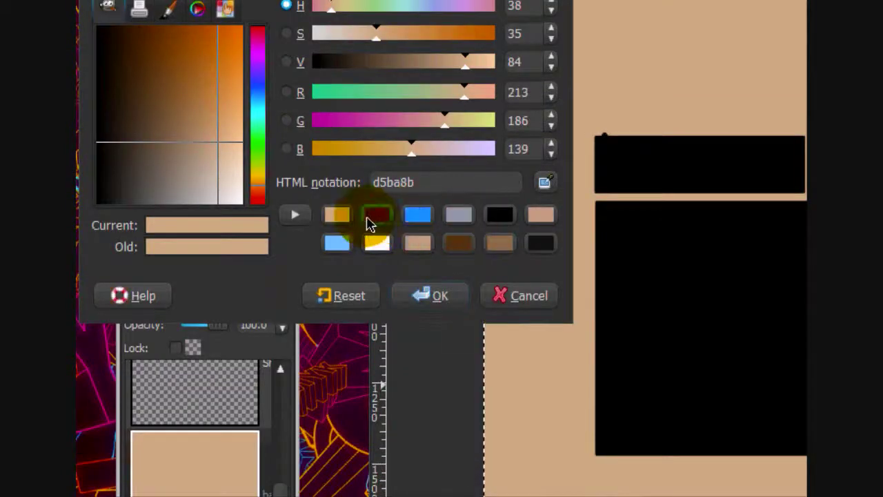
left_click(459, 243)
left_click(439, 297)
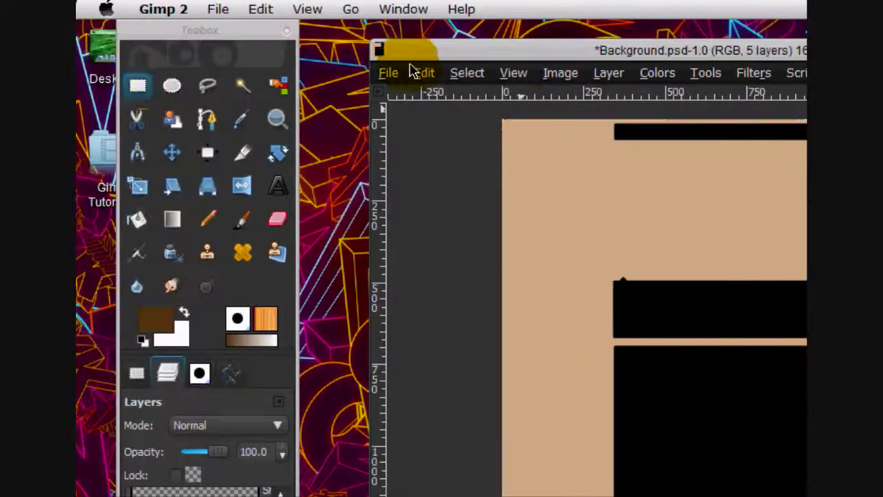
- Clear the selection and draw a narrow full-height rectangular selection, about 20 px wide, near the background layer's left edge
left_click(467, 73)
left_click(496, 131)
left_click(464, 72)
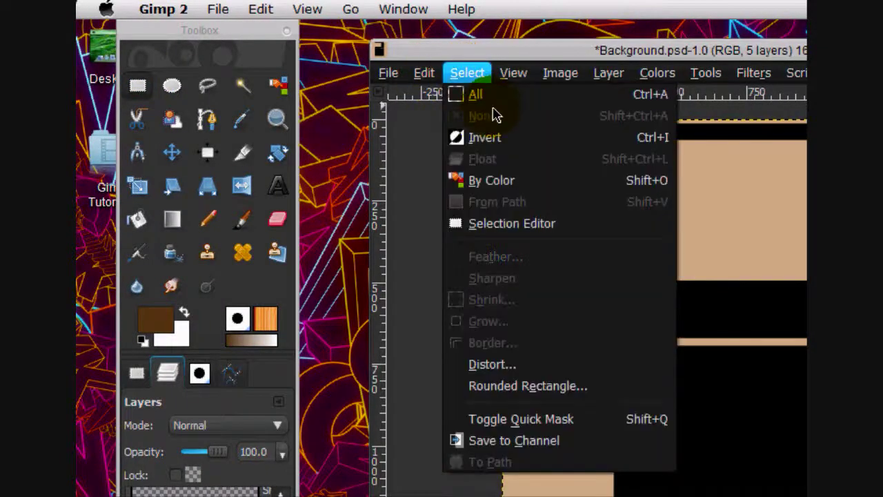
left_click(483, 57)
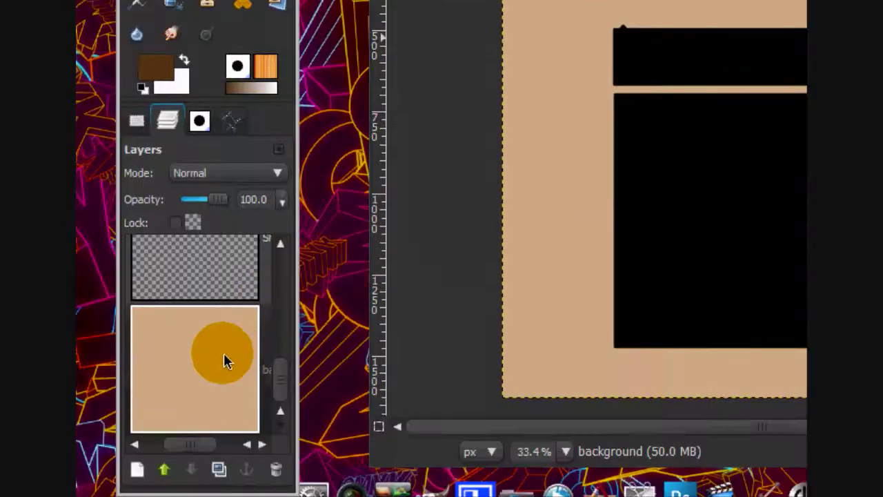
left_click(224, 354)
left_click_drag(517, 110, 519, 496)
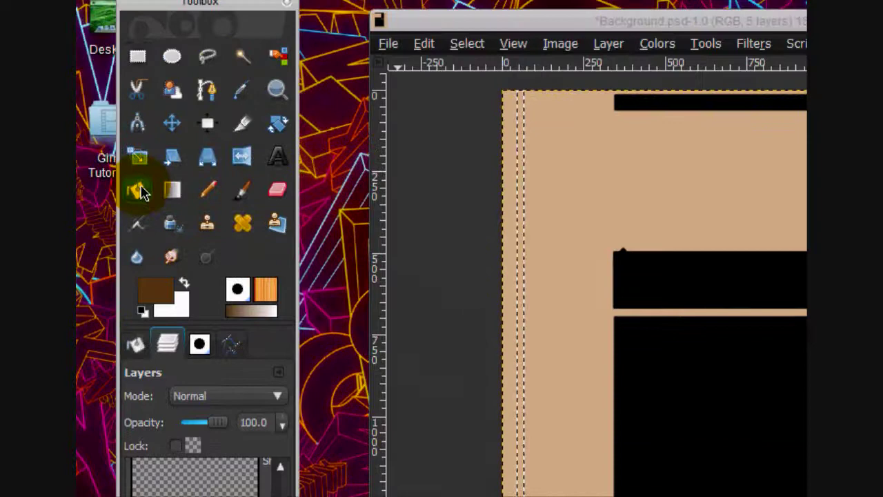
- Try filling the narrow strip with dark brown and clearing the selection, and undo both changes
left_click(519, 273)
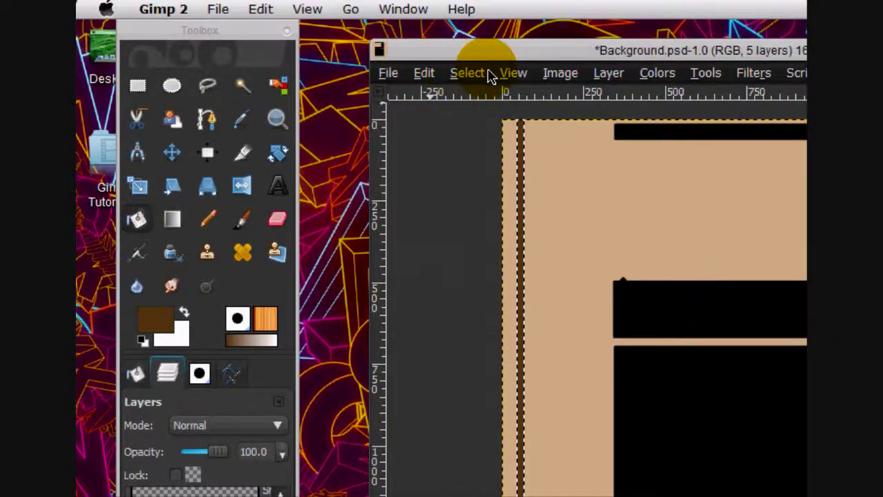
left_click(483, 44)
left_click(487, 102)
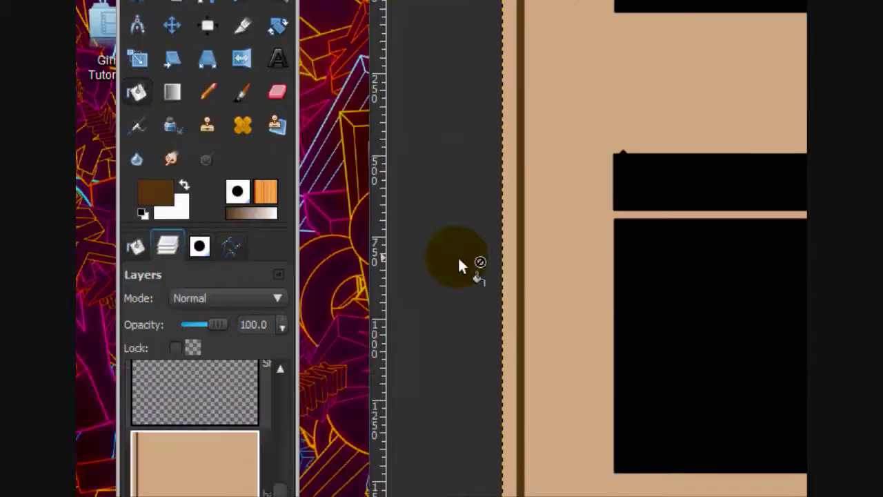
key("ctrl+z")
key("ctrl+z")
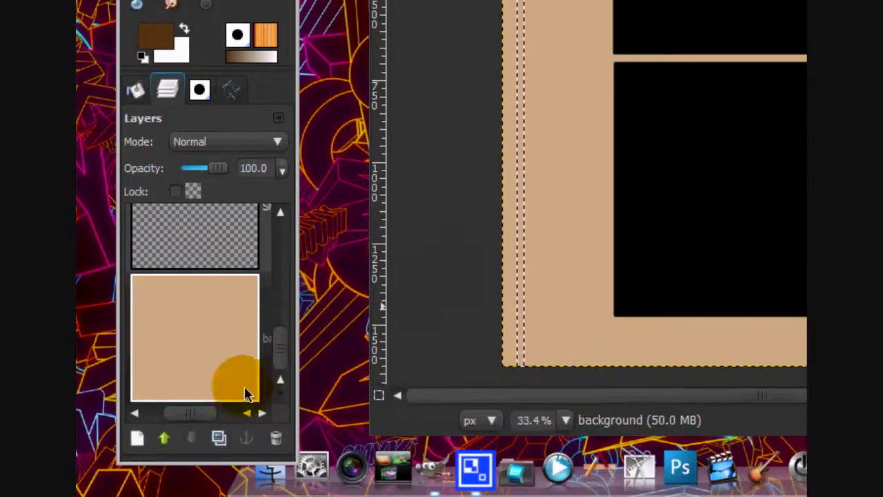
- Fill the narrow strip with dark brown on a new transparent layer and clear the selection
left_click(137, 438)
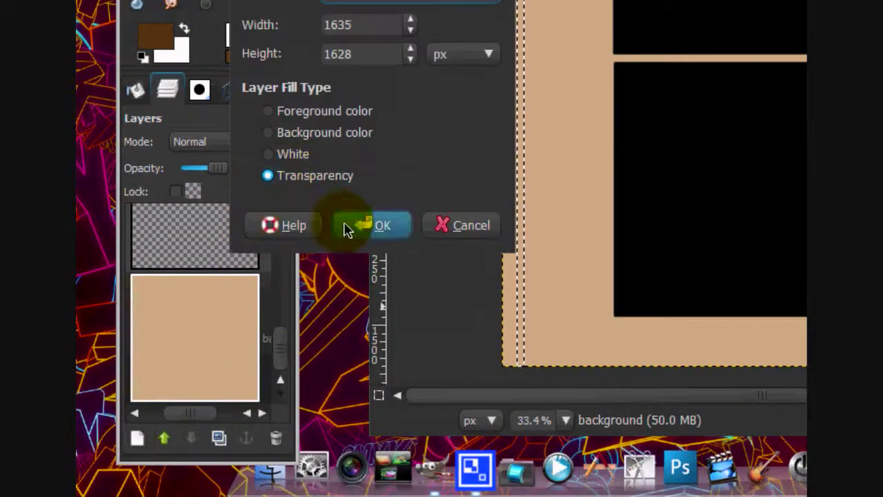
left_click(381, 226)
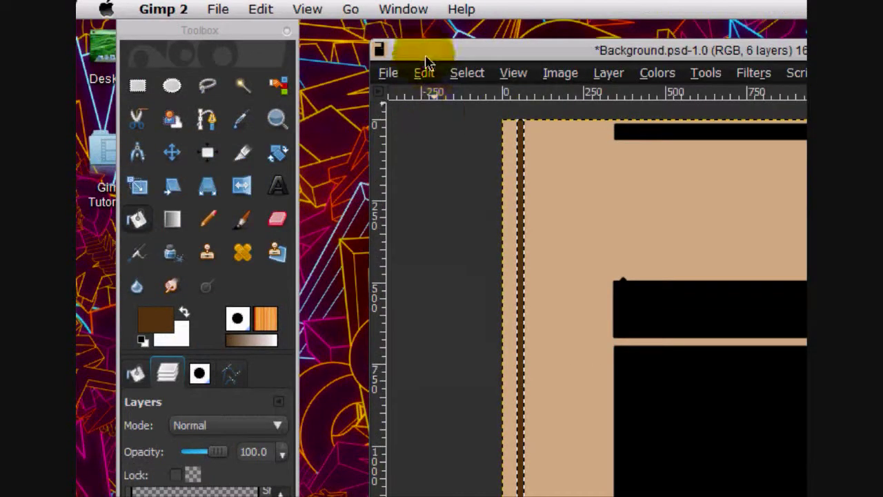
left_click(467, 72)
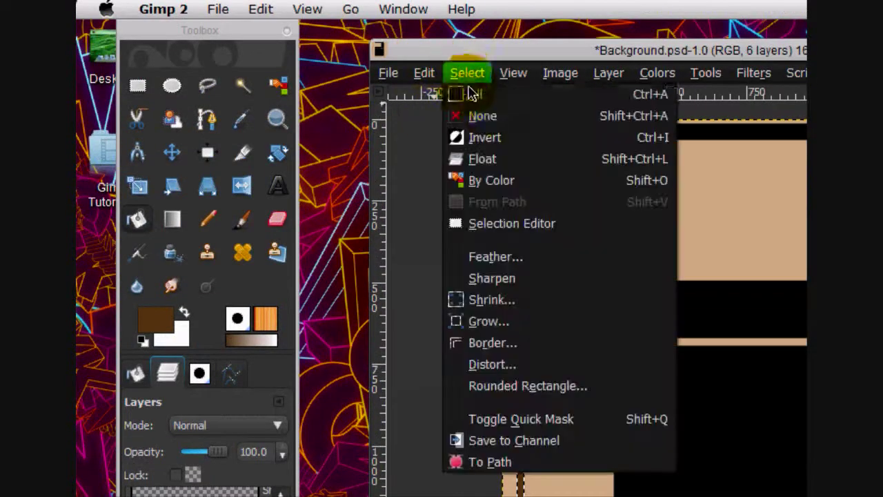
left_click(514, 115)
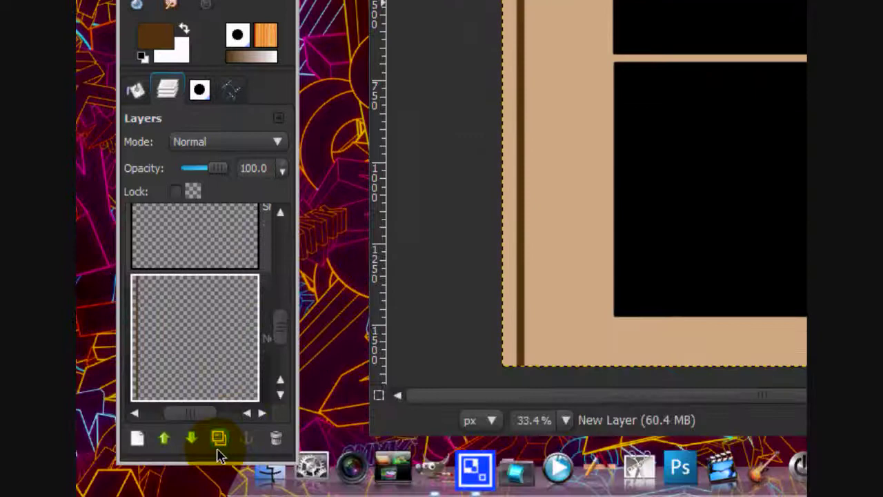
- Duplicate the brown stripe layer and move the copy to the canvas's left edge
left_click(216, 442)
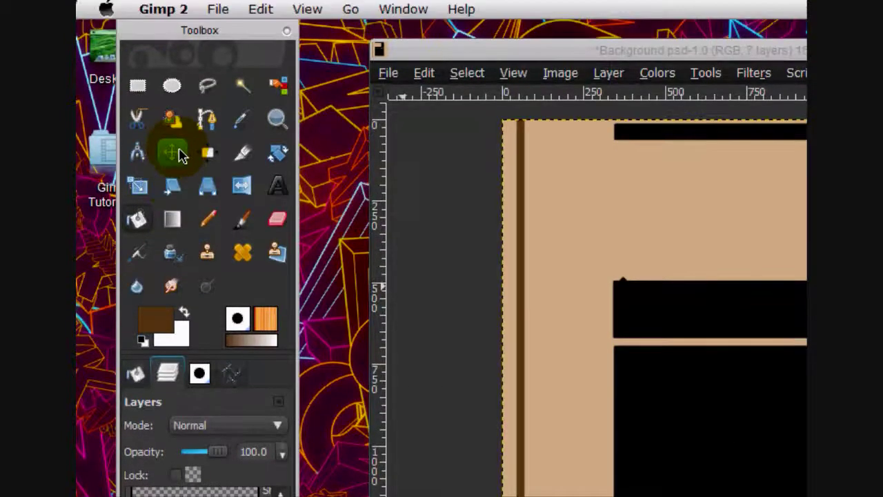
left_click(173, 151)
left_click(521, 256)
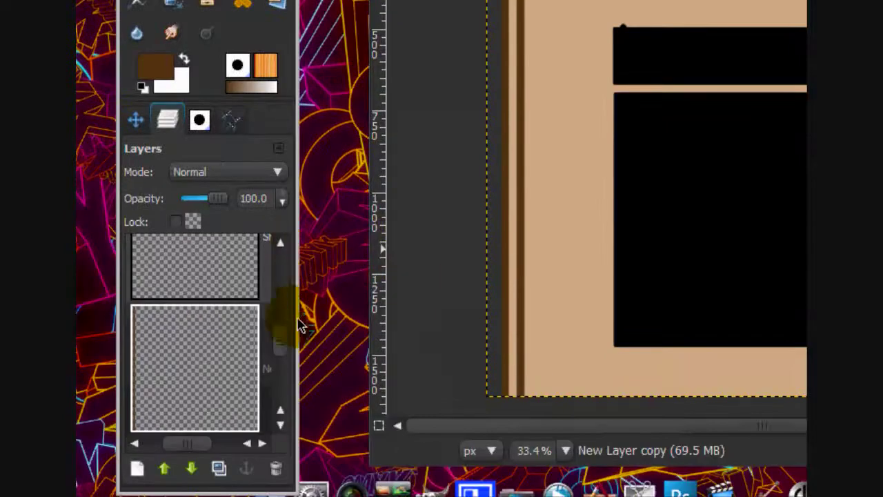
- Merge the copied stripe layer down into the original stripe layer
right_click(222, 271)
left_click(290, 130)
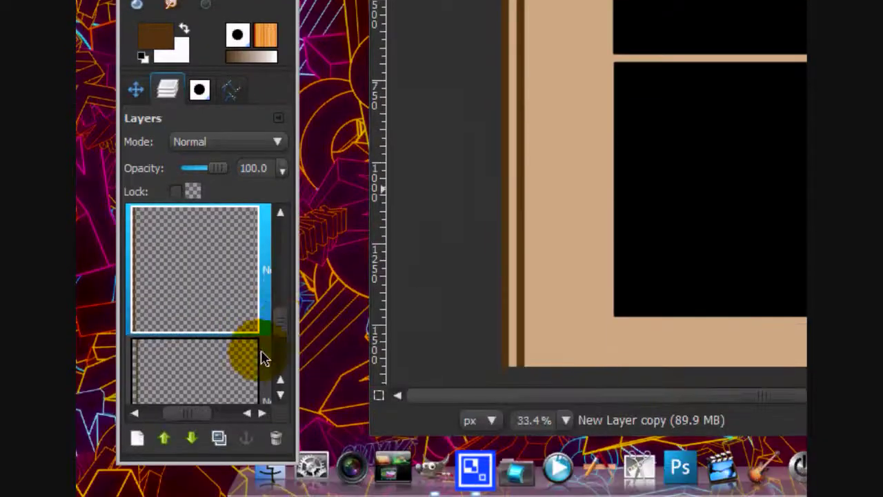
right_click(201, 273)
left_click(276, 133)
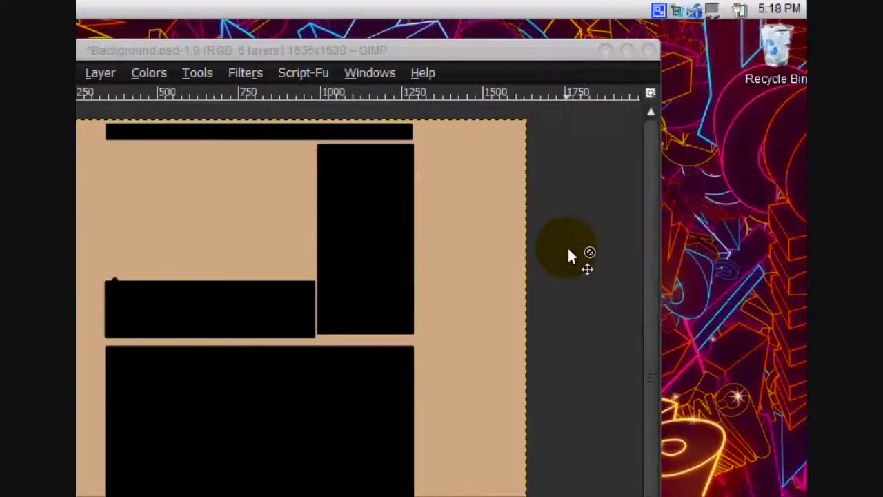
- Repeat the brown stripes across the full canvas width and merge the stripe layer down into the background
left_click(83, 302)
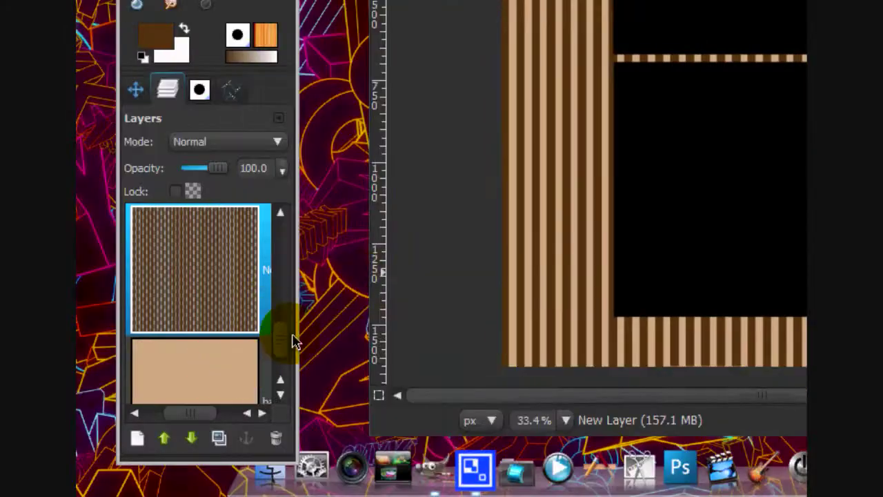
right_click(210, 272)
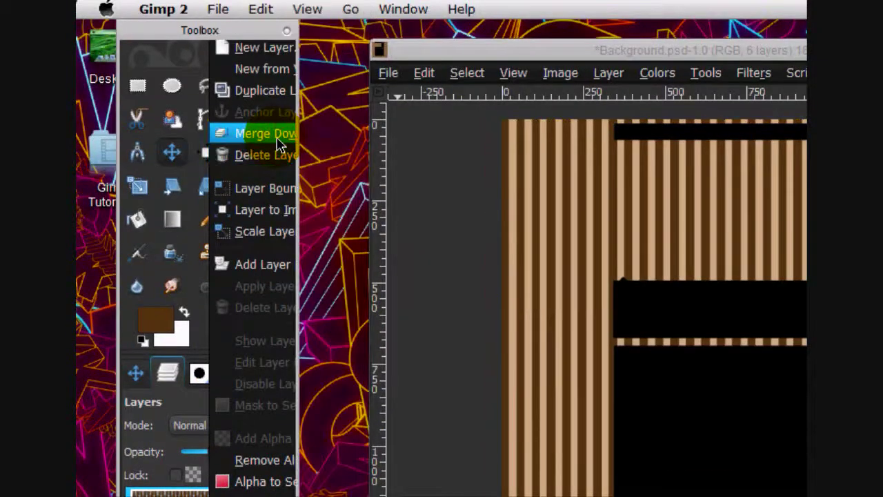
left_click(279, 144)
- Select the large black box from its layer's transparency and fill it with white
left_click_drag(278, 356, 314, 227)
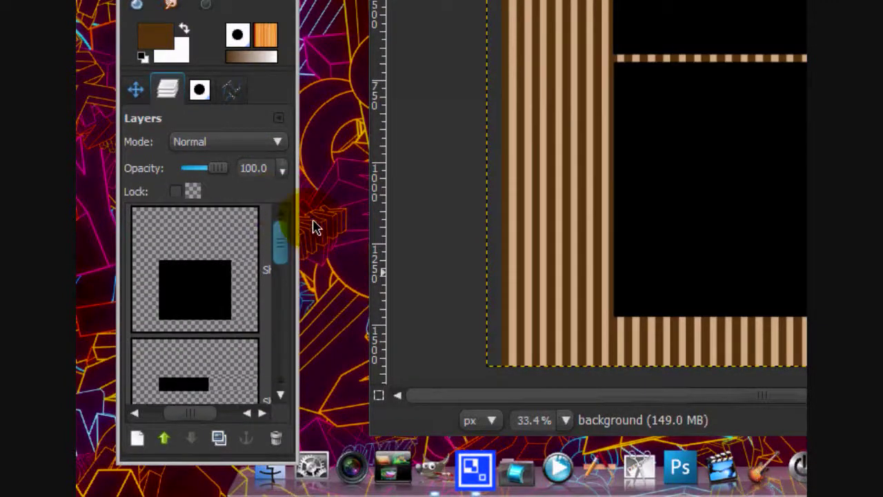
right_click(207, 269)
left_click(242, 197)
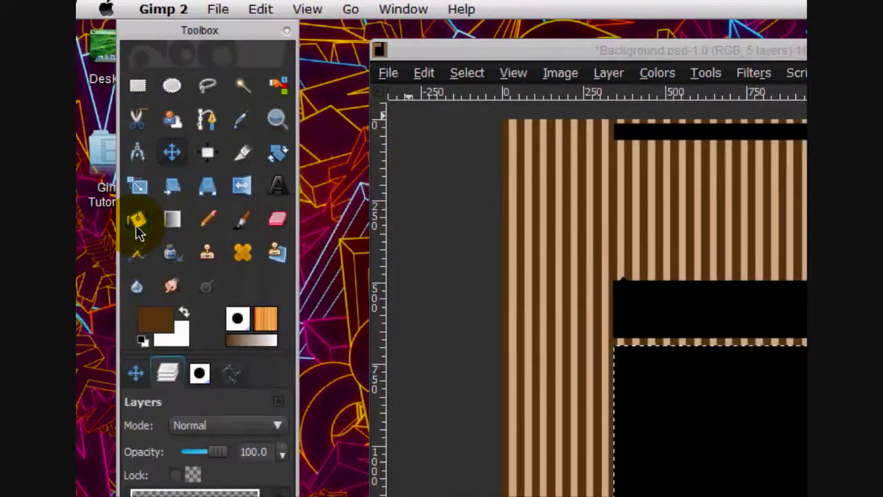
left_click(136, 226)
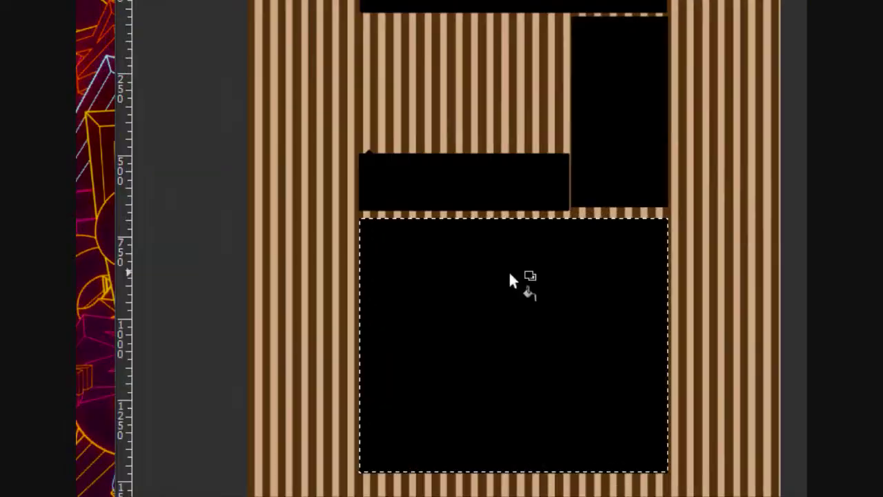
left_click(509, 273)
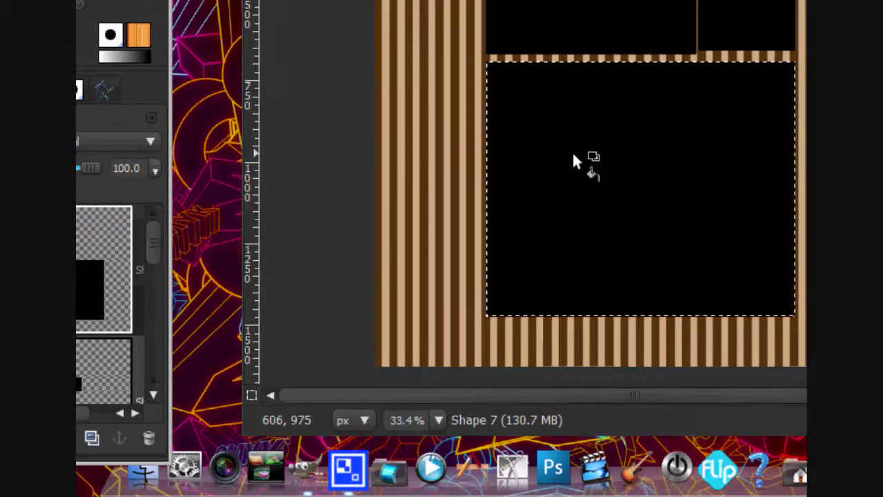
left_click(701, 155)
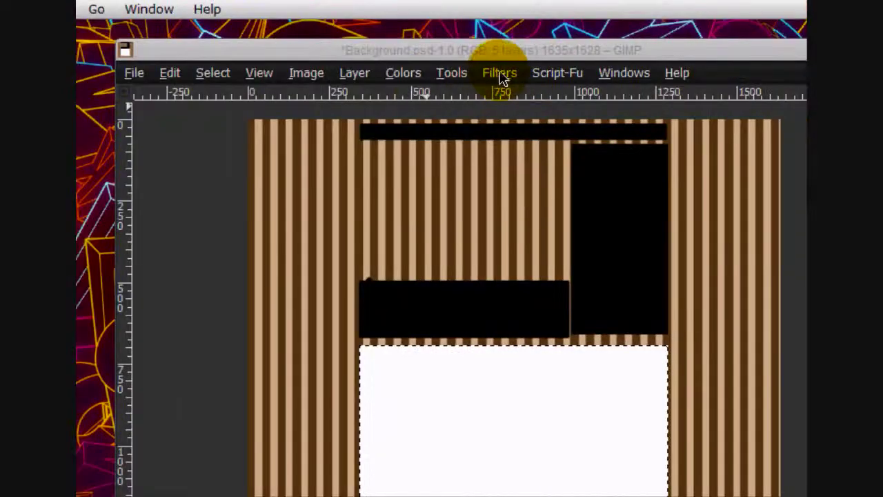
- Render Solid Noise clouds in the large white box with detail 15 and X and Y size 4.0
left_click(502, 76)
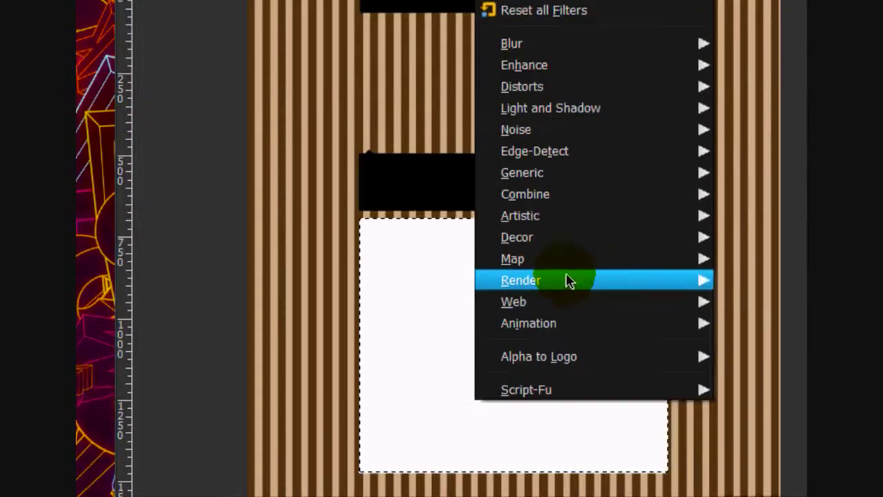
mouse_move(659, 409)
mouse_move(668, 287)
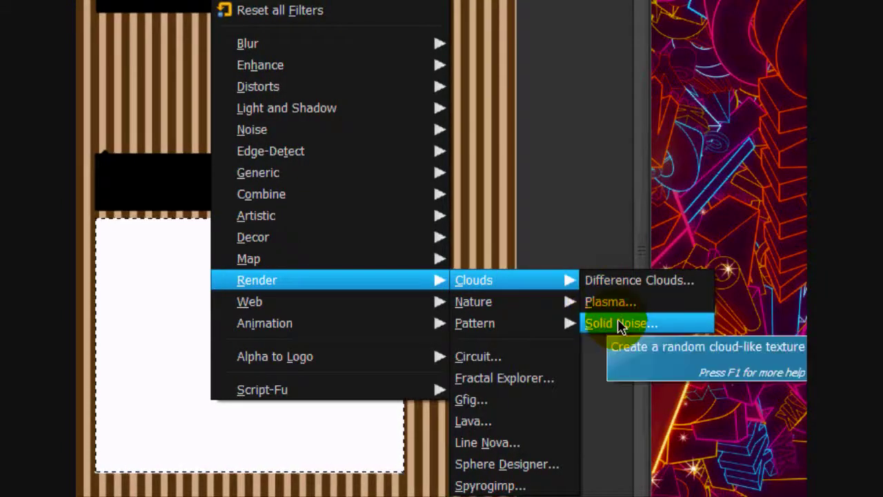
left_click(621, 323)
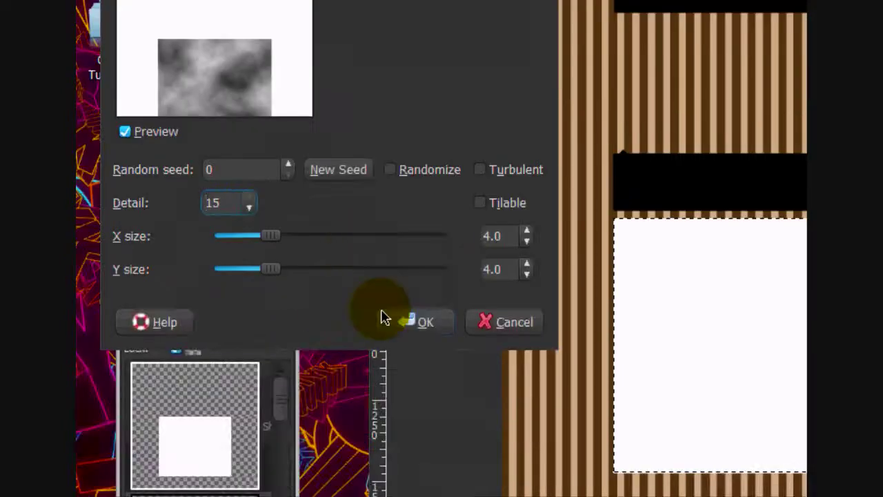
left_click(420, 454)
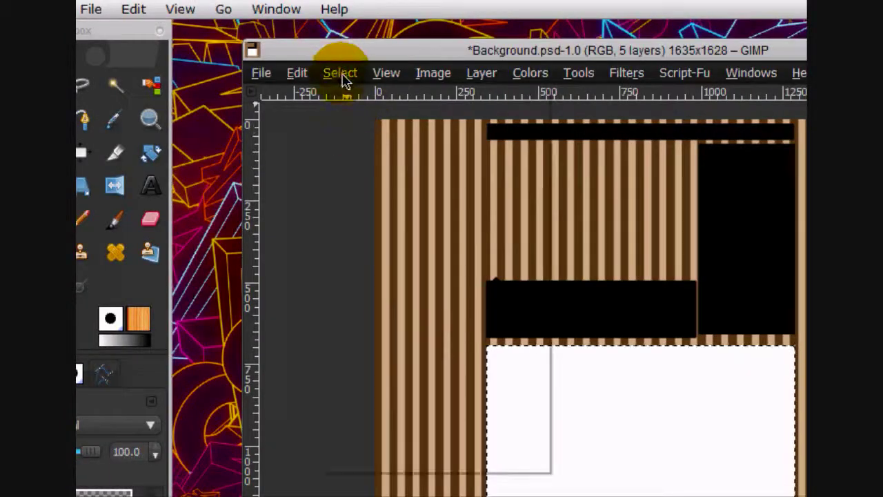
- Invert the selection around the large cloud box and clear the selection
left_click(343, 76)
left_click(383, 137)
left_click(340, 73)
left_click(361, 114)
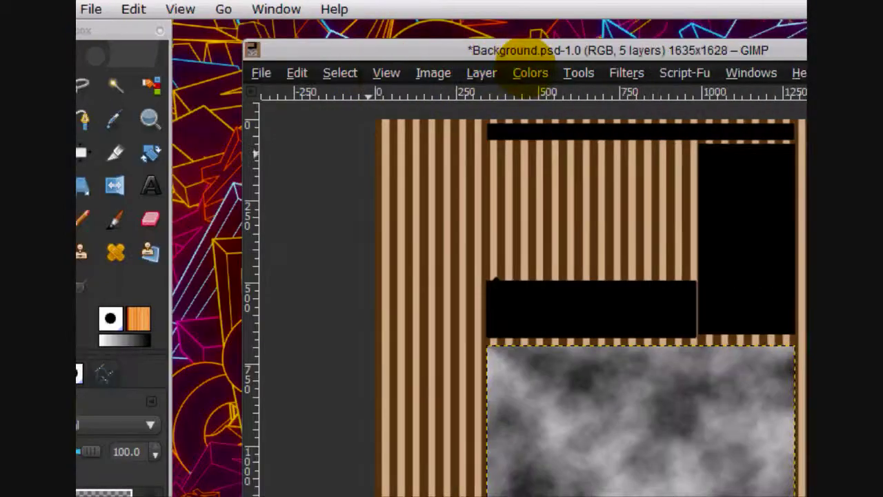
- Tint the large cloud box blue with Color Balance, setting the midtones' yellow-blue level to 58
left_click(530, 72)
left_click(566, 92)
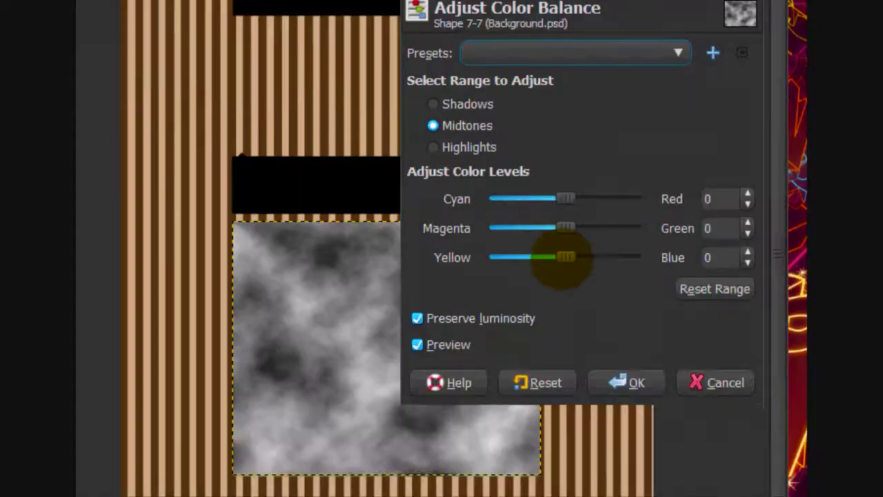
left_click_drag(692, 381, 703, 382)
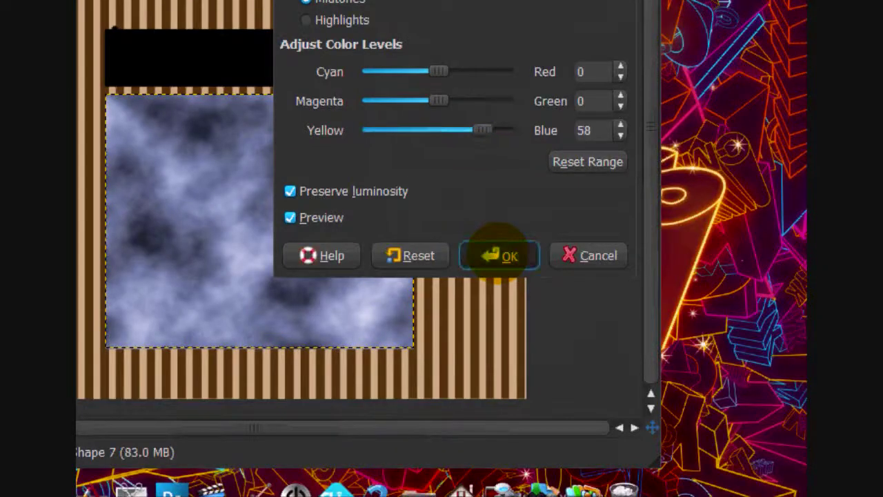
left_click(627, 383)
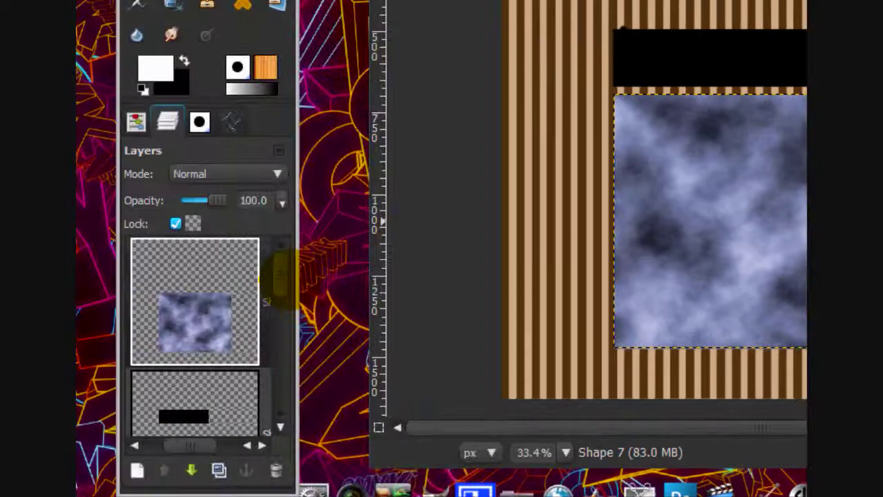
- Turn off the transparency lock on the large cloud box's layer
scroll(276, 290, "down", 3)
left_click(240, 297)
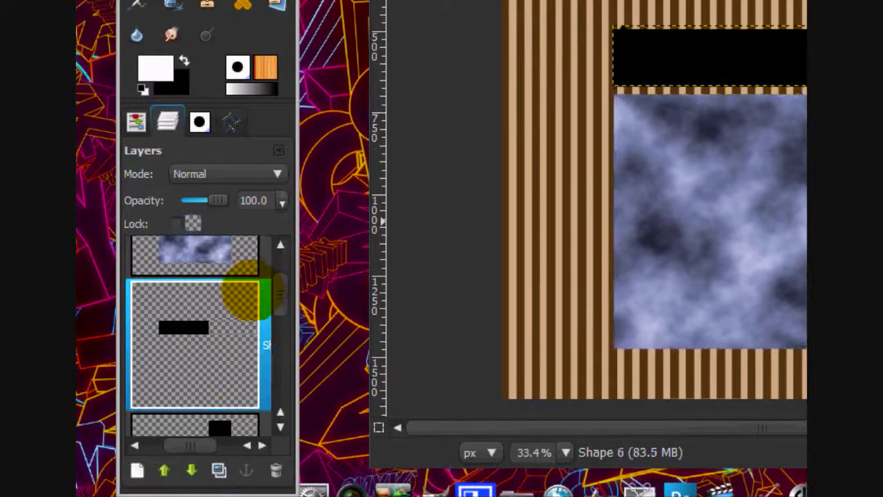
scroll(279, 297, "up", 3)
left_click(178, 285)
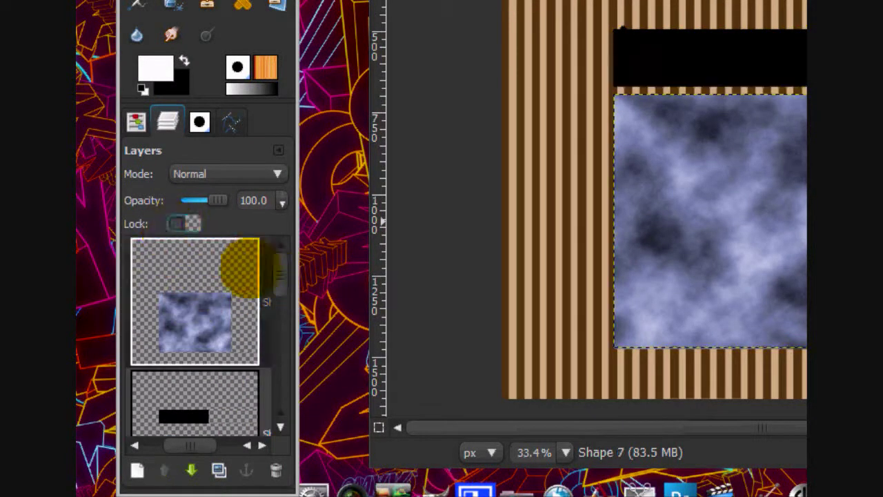
- Apply the same blue-tinted cloud texture to the three remaining black box layers
scroll(276, 272, "down", 2)
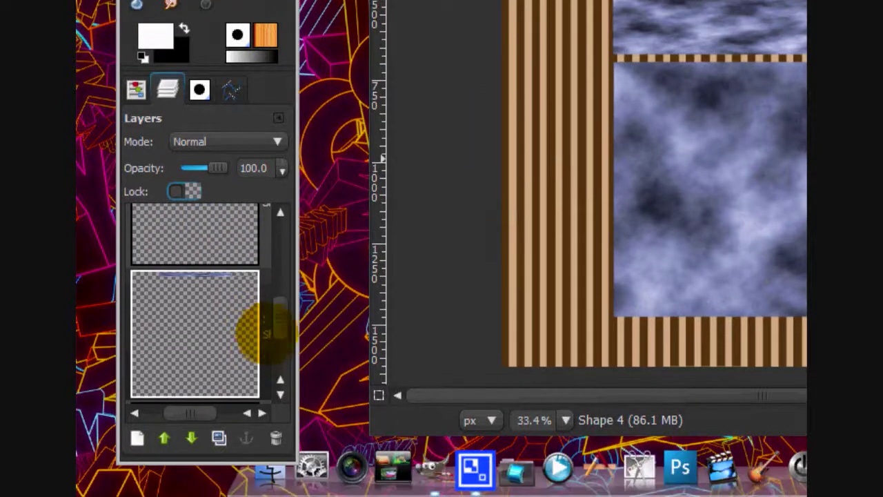
scroll(278, 362, "down", 2)
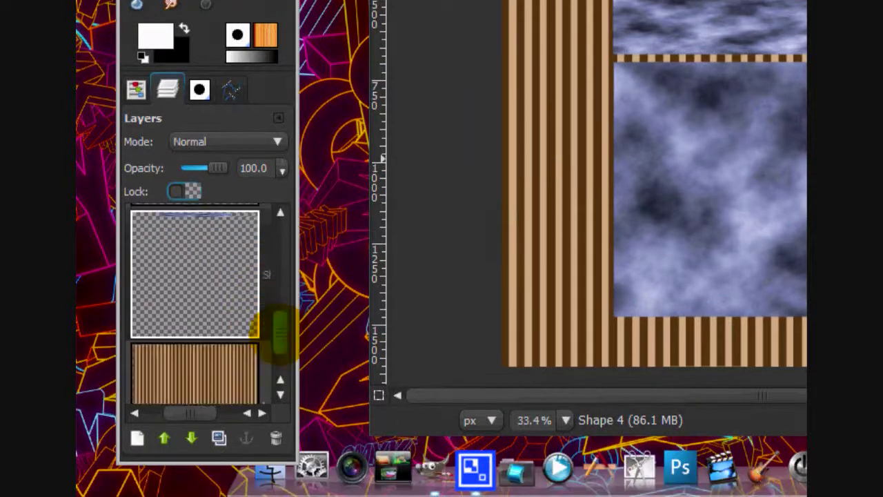
left_click_drag(280, 345, 282, 169)
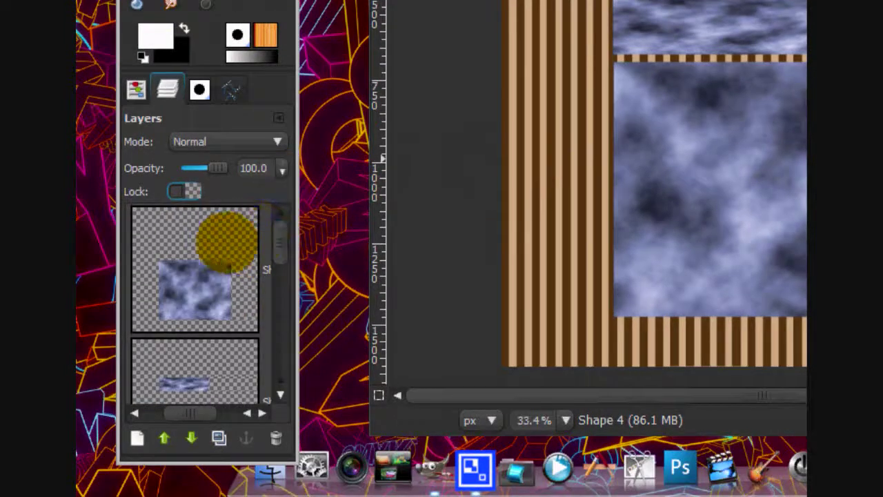
- Merge the four cloud-textured box layers into a single layer
right_click(228, 241)
left_click(245, 191)
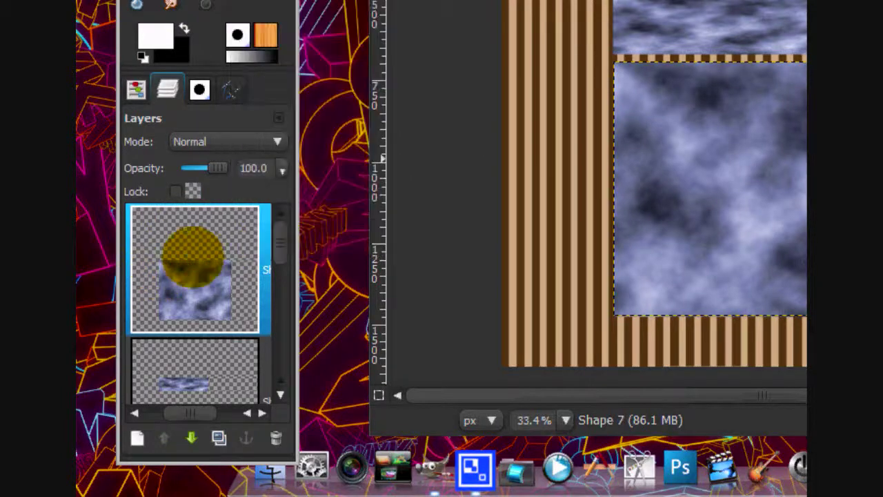
right_click(231, 242)
left_click(312, 128)
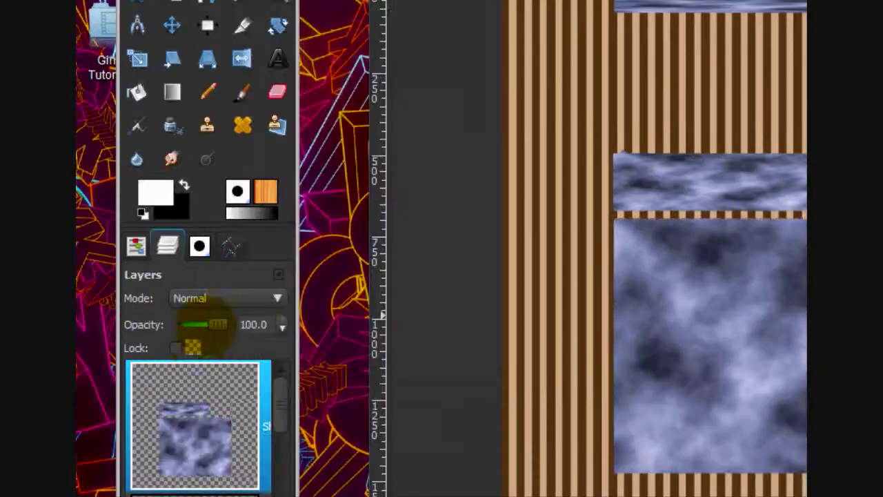
right_click(210, 267)
left_click(280, 128)
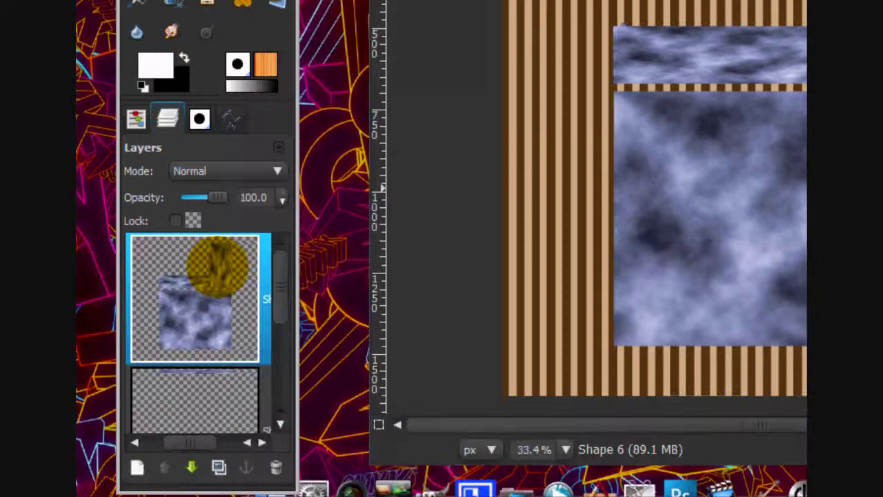
right_click(228, 276)
left_click(281, 0)
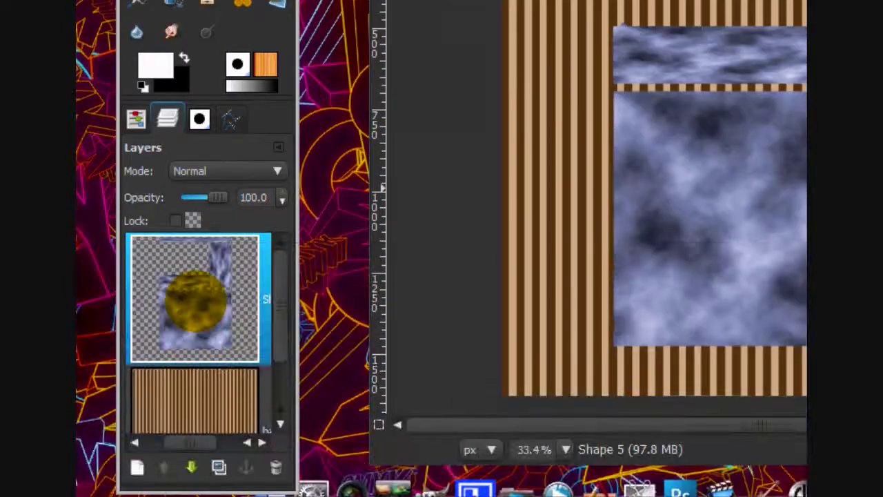
- Select the merged boxes from their layer's transparency and add a new layer above the striped background
right_click(197, 301)
left_click(276, 236)
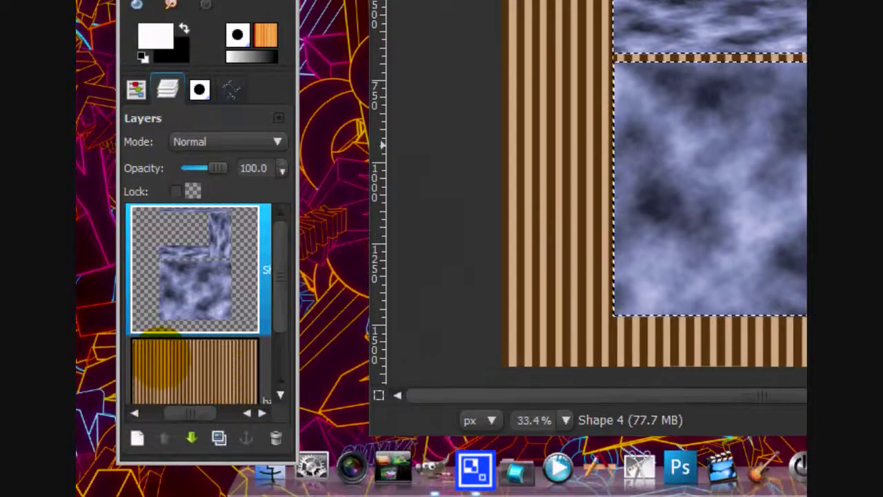
left_click(158, 496)
left_click(137, 496)
left_click(351, 201)
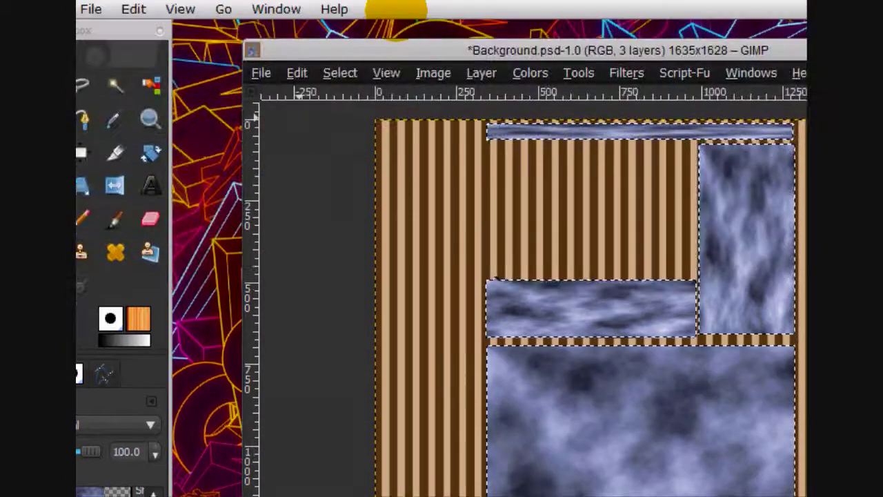
- Clear the selection around the cloud-textured boxes
left_click(342, 72)
left_click(354, 114)
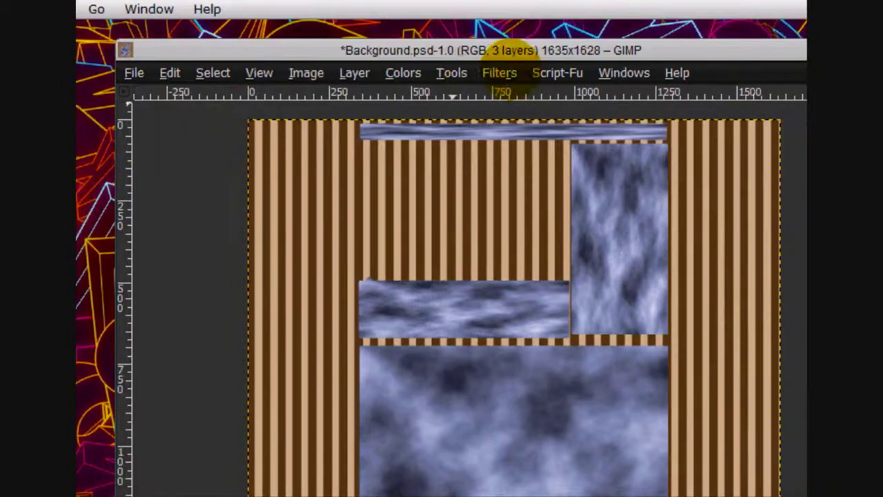
- Apply a Gaussian Blur to the black box-shaped layer with the linked blur radius set to 50 px
left_click(626, 73)
mouse_move(514, 192)
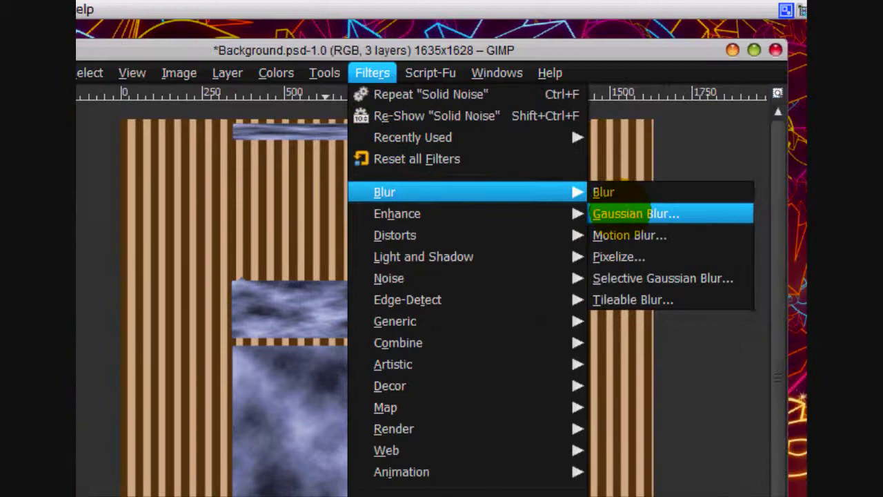
left_click(759, 211)
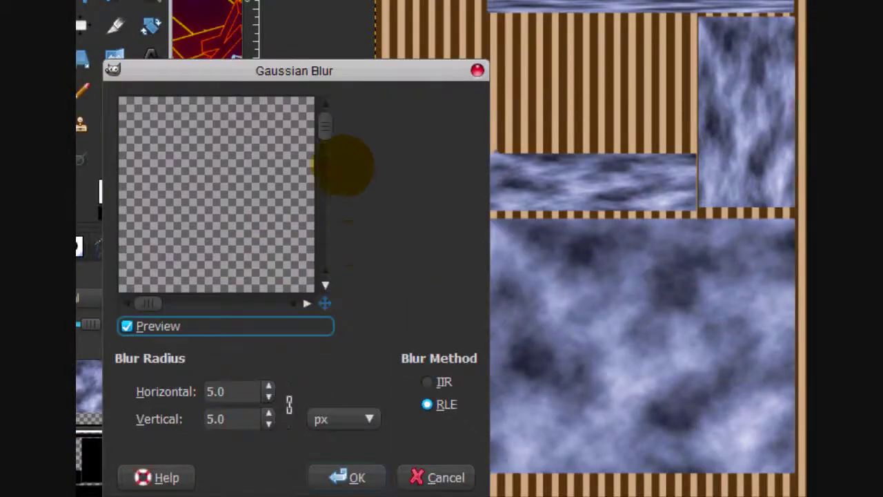
left_click_drag(324, 120, 325, 162)
mouse_move(147, 303)
left_mouse_down()
mouse_move(214, 300)
mouse_move(148, 303)
mouse_move(163, 302)
left_mouse_up()
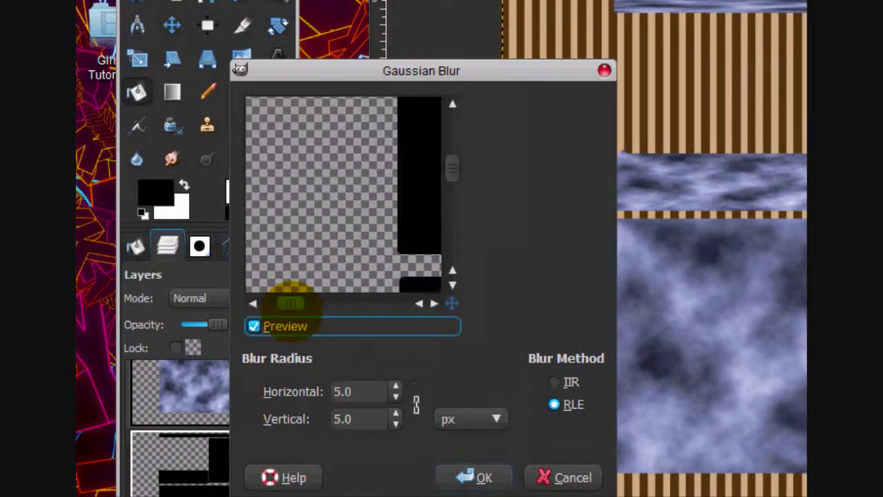
double_click(343, 391)
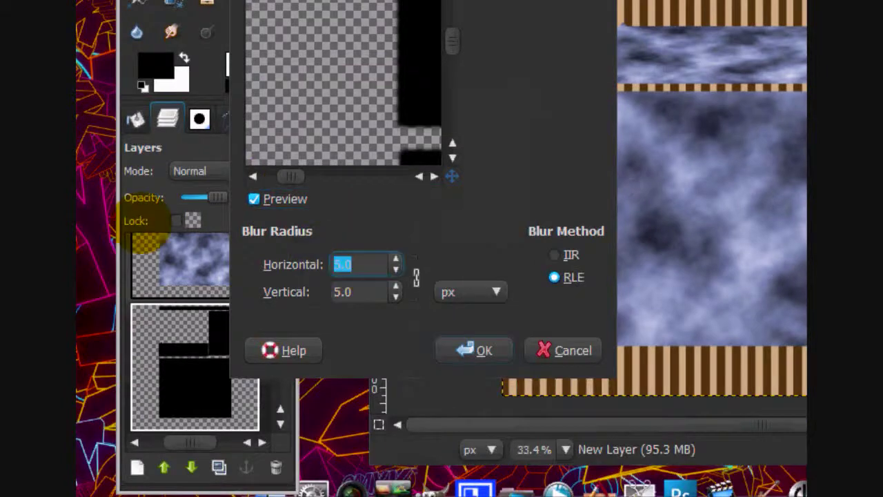
type("50")
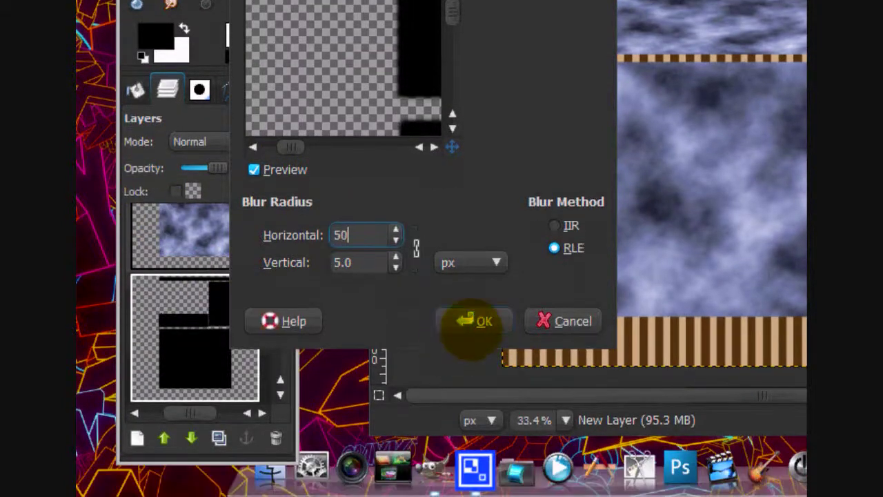
left_click(475, 350)
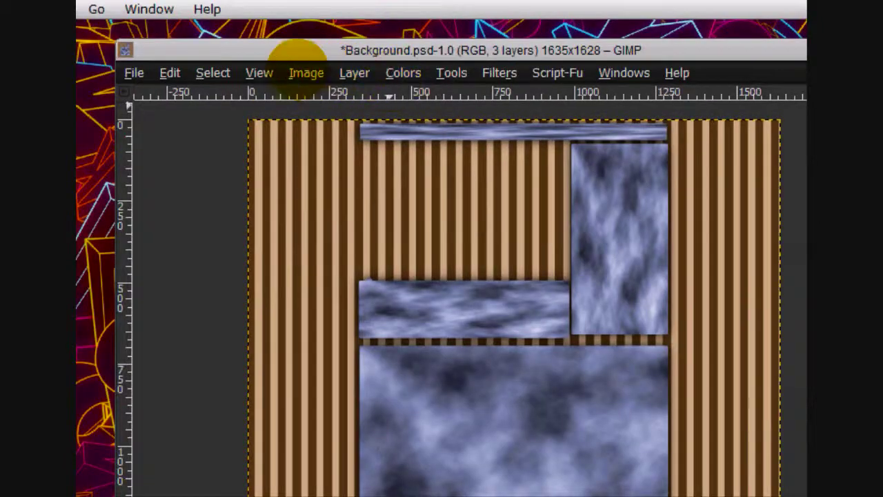
- Inspect the blurred shadow around the boxes at 100% zoom and fit the whole image in the window
left_click(131, 43)
mouse_move(426, 137)
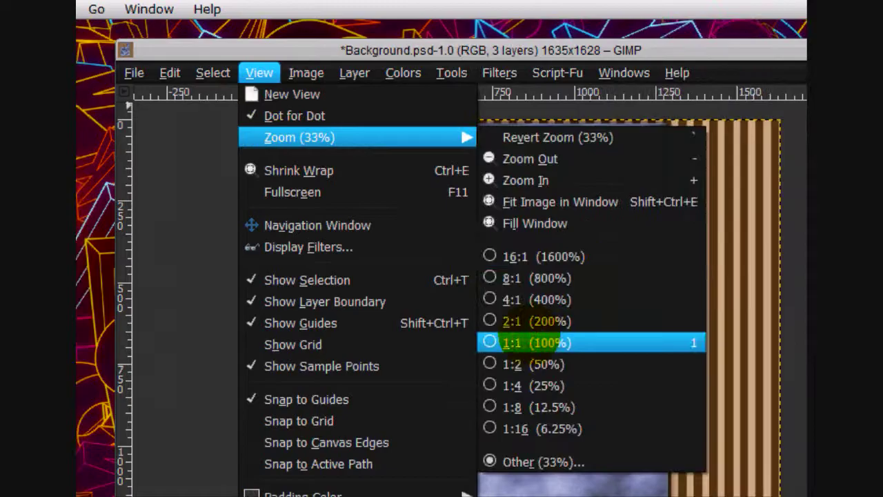
left_click(656, 335)
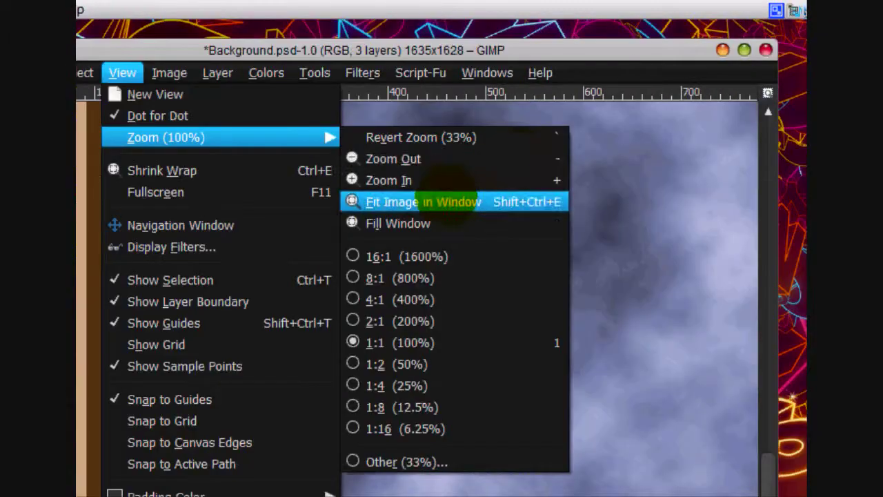
left_click(446, 201)
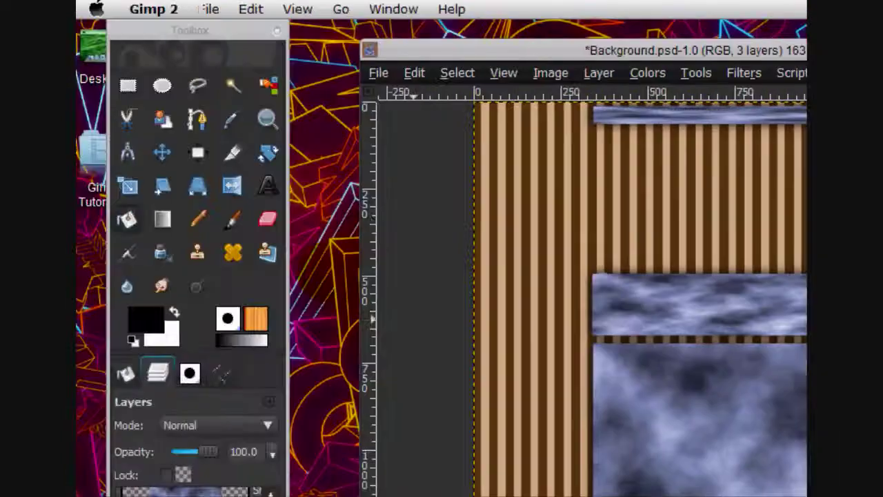
- Choose the Paintbrush tool with a ka05_splat splatter brush
left_click(232, 219)
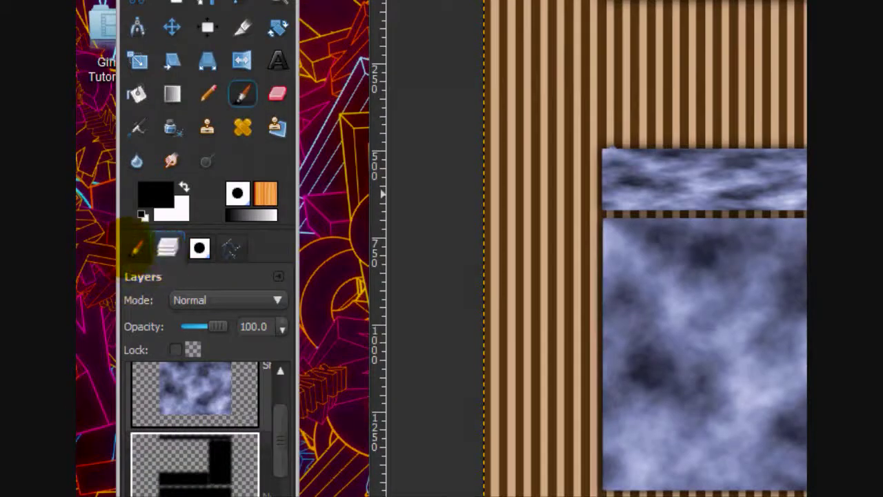
left_click(136, 248)
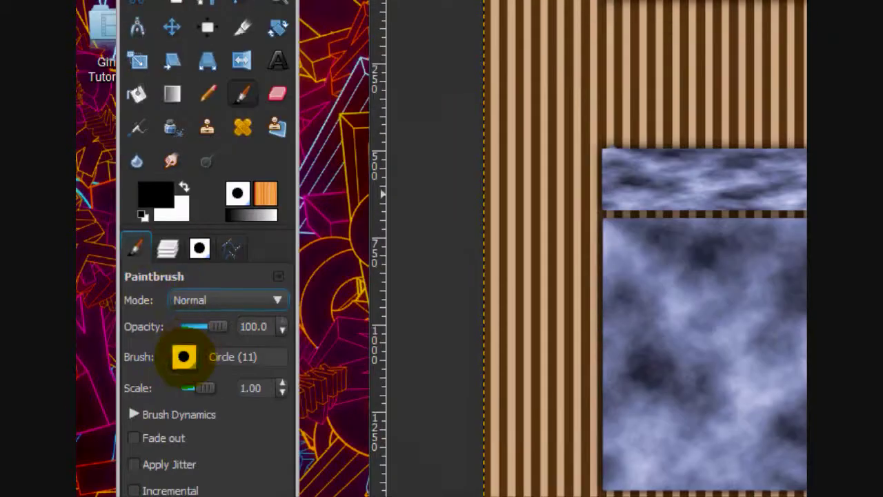
left_click(184, 230)
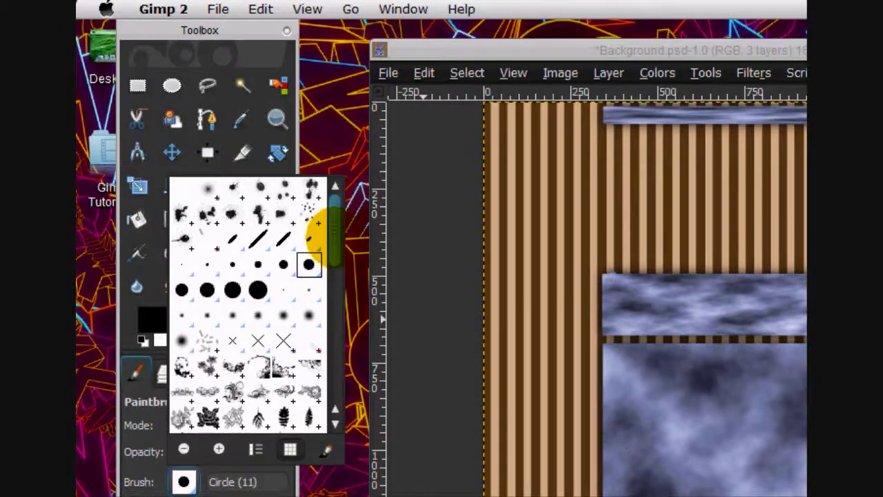
scroll(315, 149, "down", 6)
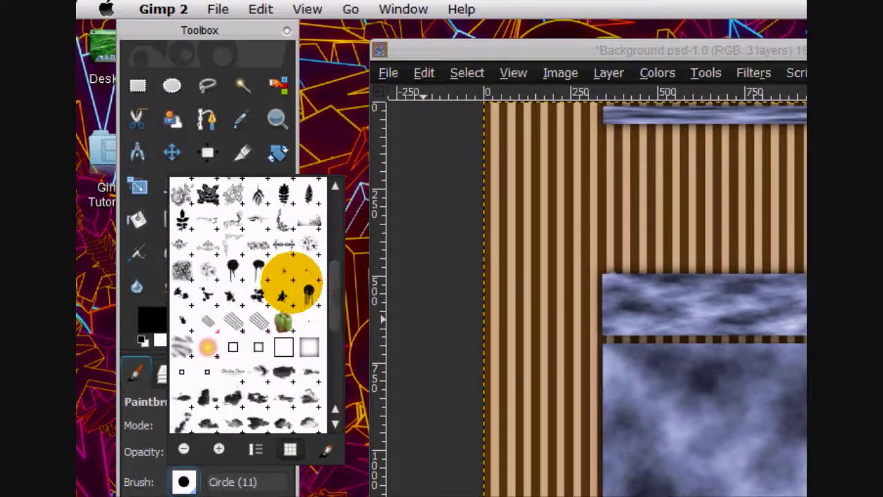
left_click(193, 294)
- Merge the cloud-textured boxes layer down onto the blurred black shadow layer
left_click(166, 370)
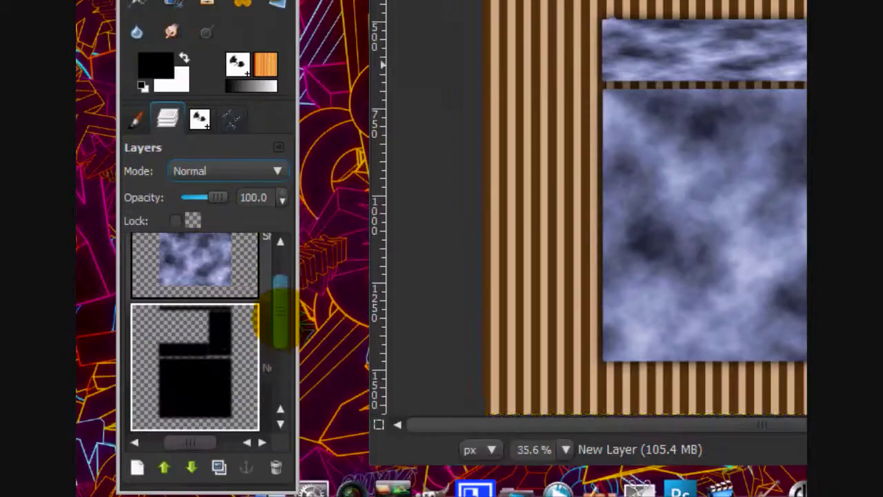
left_click_drag(277, 317, 276, 285)
right_click(197, 276)
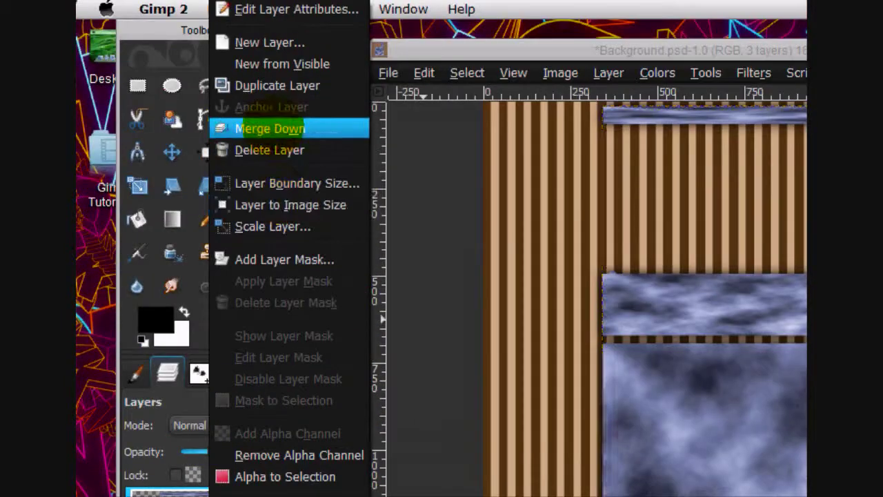
left_click(269, 128)
- Add a transparent 1635 x 1628 px layer directly above the striped background and reduce the splatter brush's scale
left_click(207, 400)
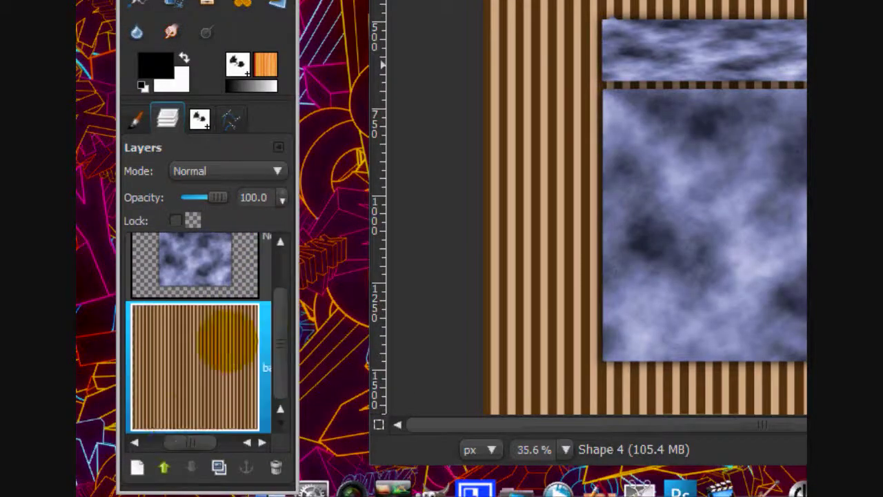
left_click(137, 468)
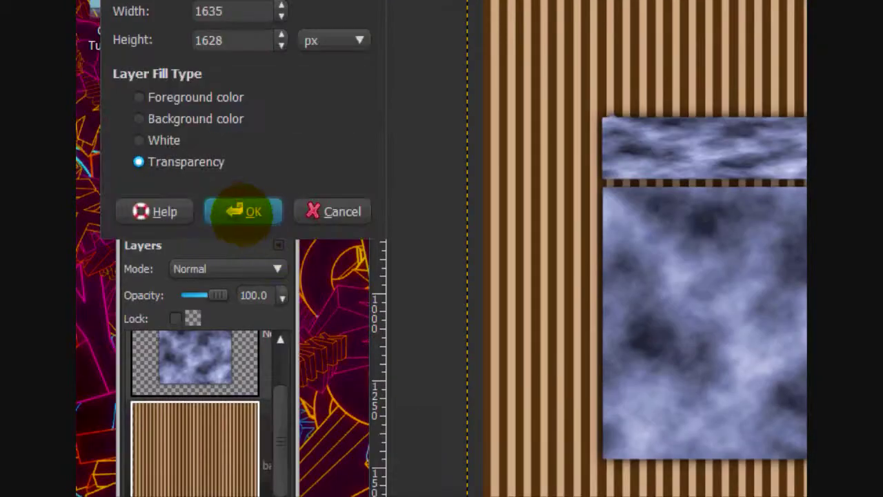
left_click(243, 212)
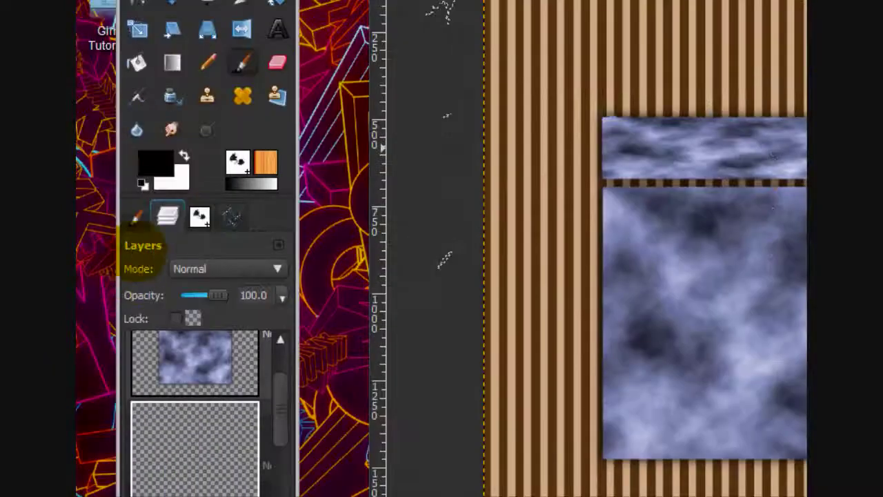
left_click(136, 217)
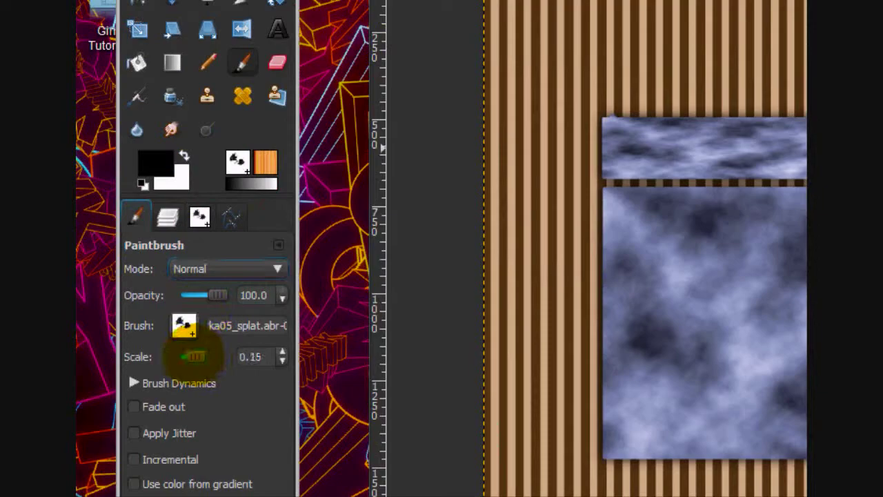
left_click_drag(198, 356, 188, 356)
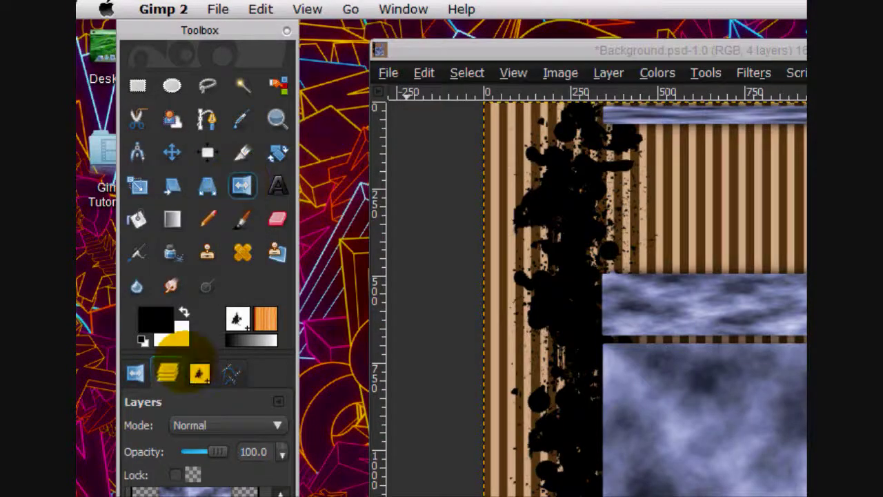
- Flip the upper black splatter layer horizontally to mirror it to the other side of the boxes
left_click(135, 373)
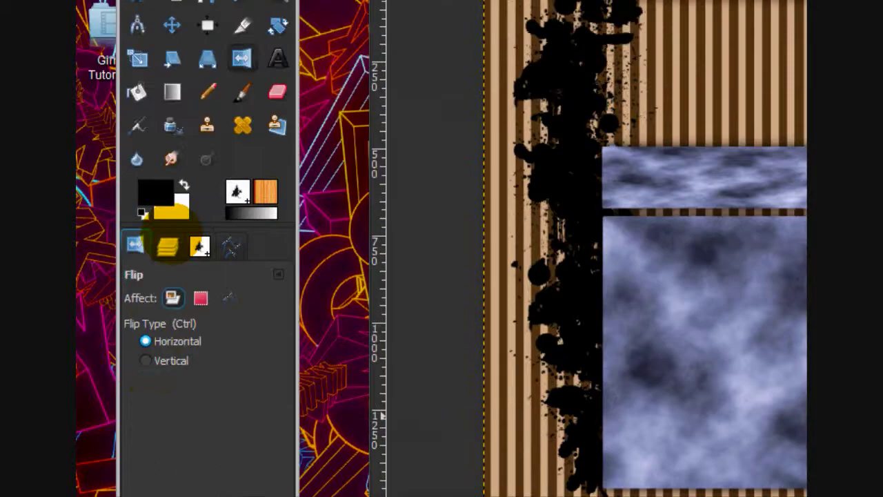
left_click(168, 245)
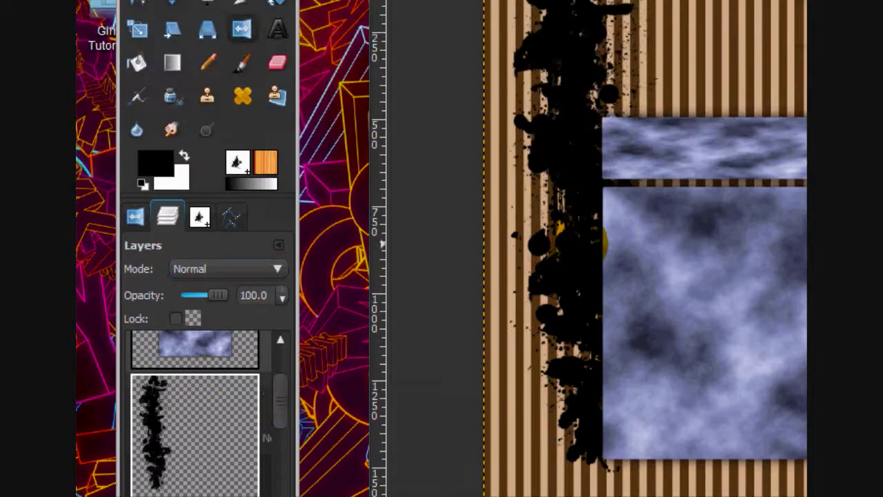
left_click(581, 243)
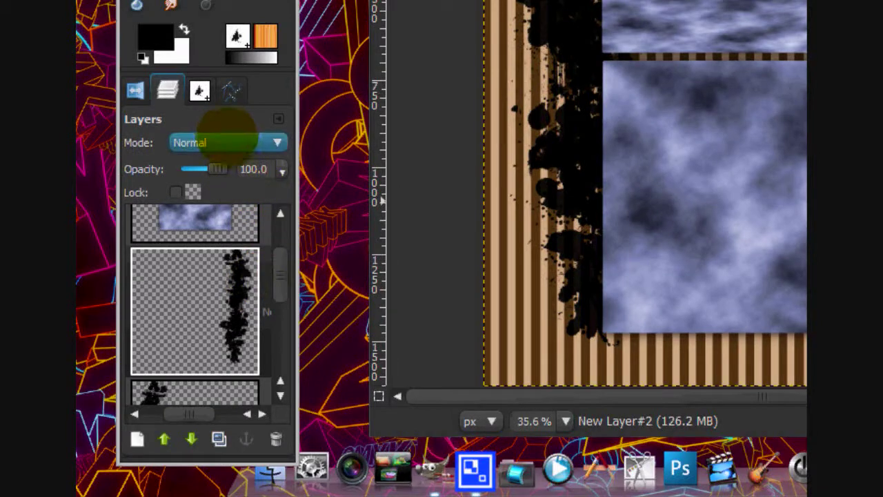
- Set the blend mode of the flipped splatter layer to Grain merge
left_click(227, 138)
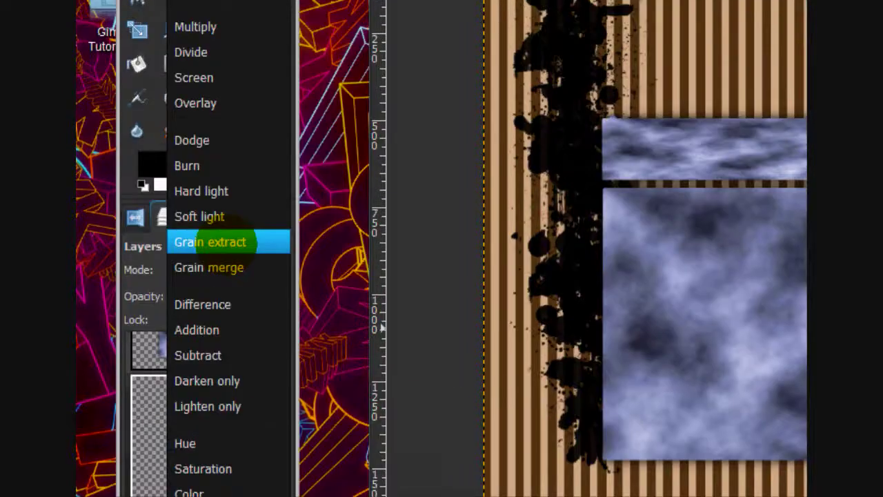
left_click(228, 242)
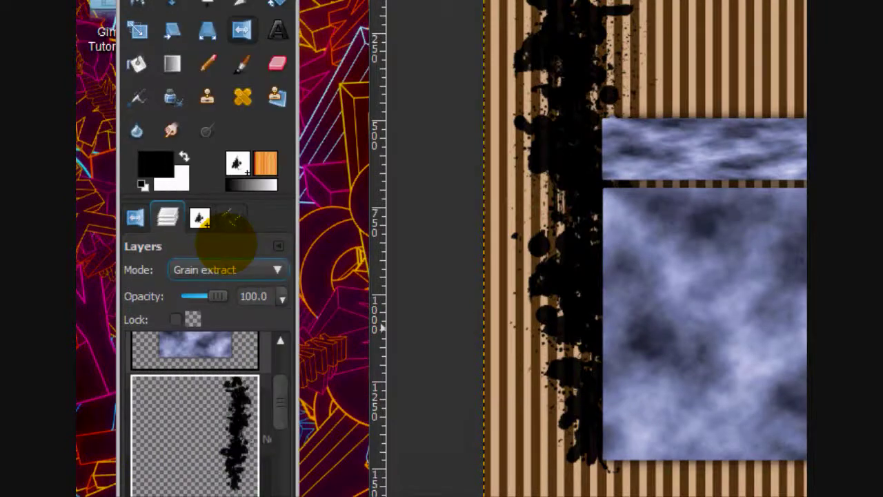
left_click(207, 270)
left_click(221, 291)
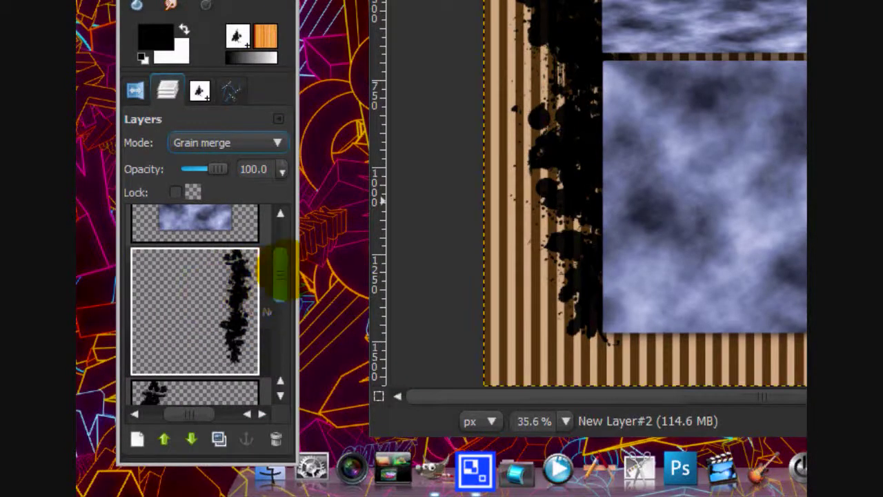
- Select the original, unflipped splatter layer and set its blend mode to Grain merge
left_click_drag(276, 397, 280, 424)
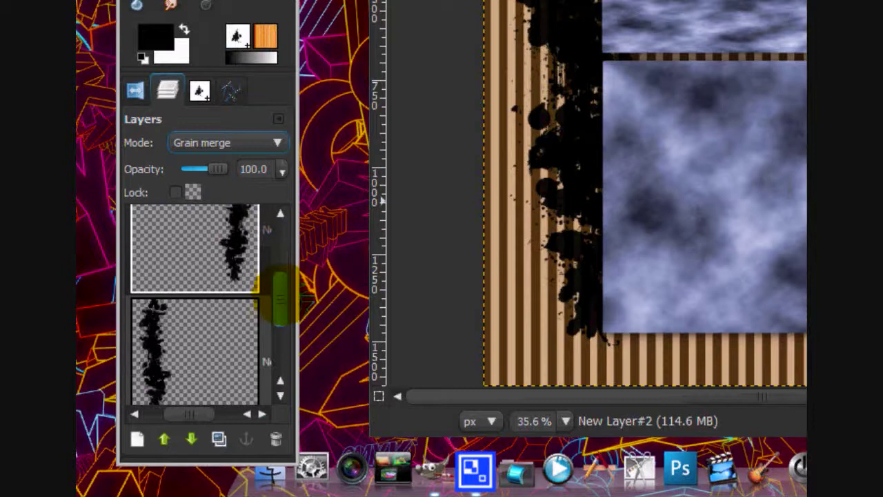
left_click(255, 324)
left_click(207, 142)
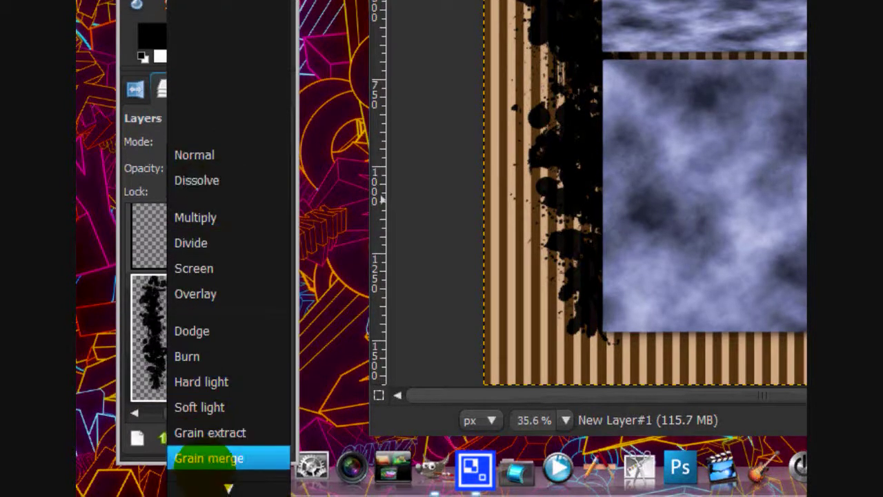
left_click(209, 458)
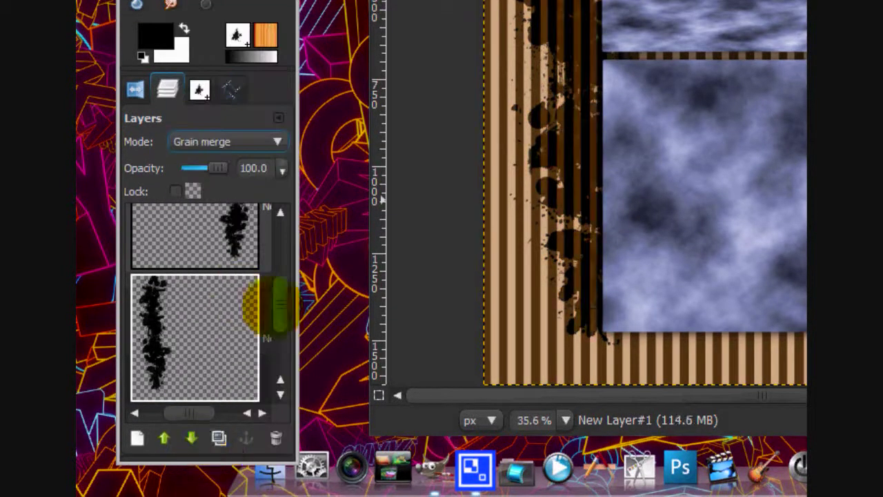
- Combine the boxes, both splatter layers and the striped background into a single layer
left_click_drag(271, 305, 276, 190)
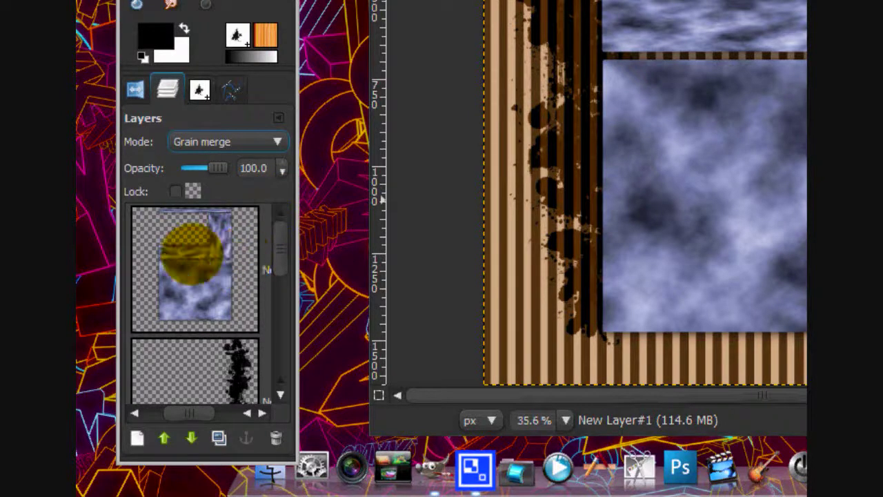
right_click(191, 255)
left_click(273, 252)
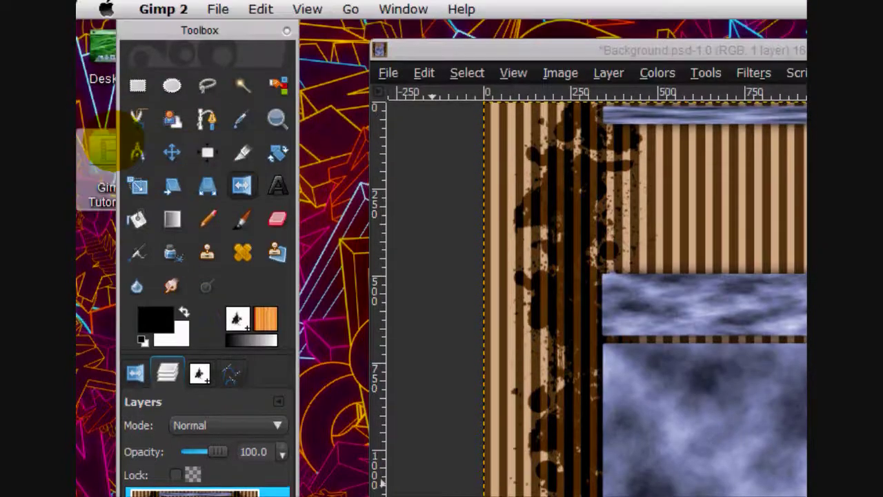
- Choose the Gradient tool and set the foreground color to the dark brown from the recent colors
left_click(207, 28)
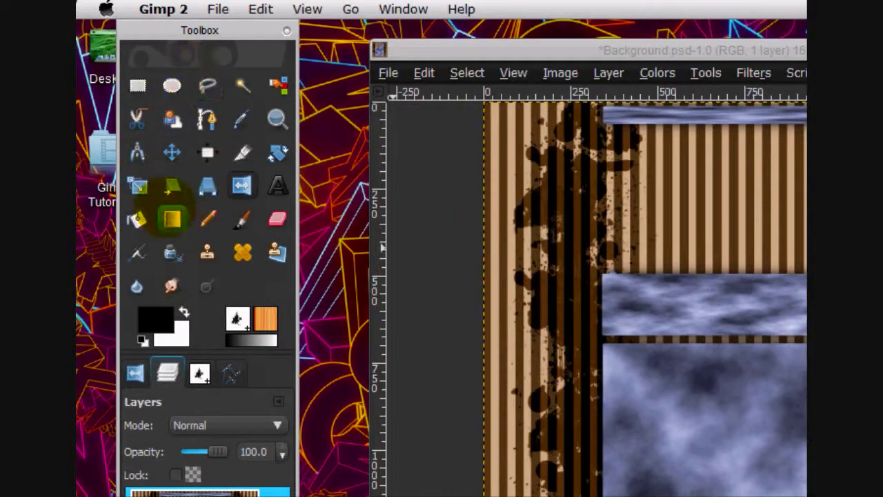
left_click(168, 217)
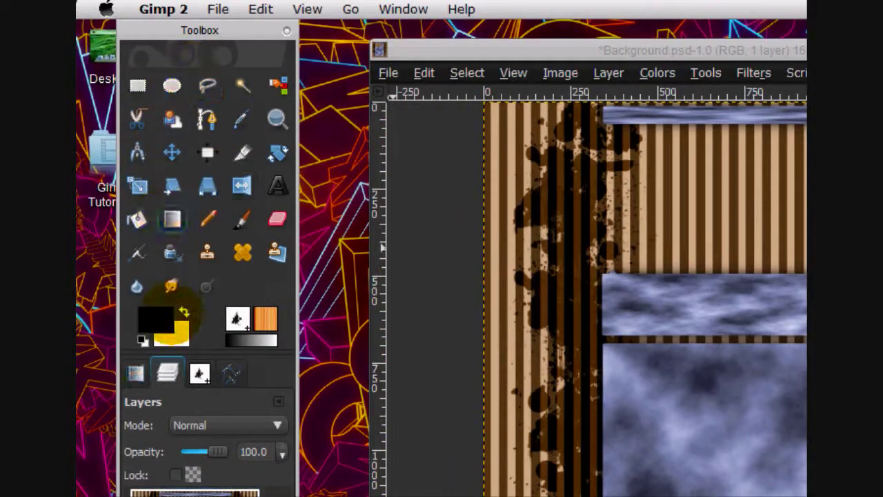
left_click(158, 319)
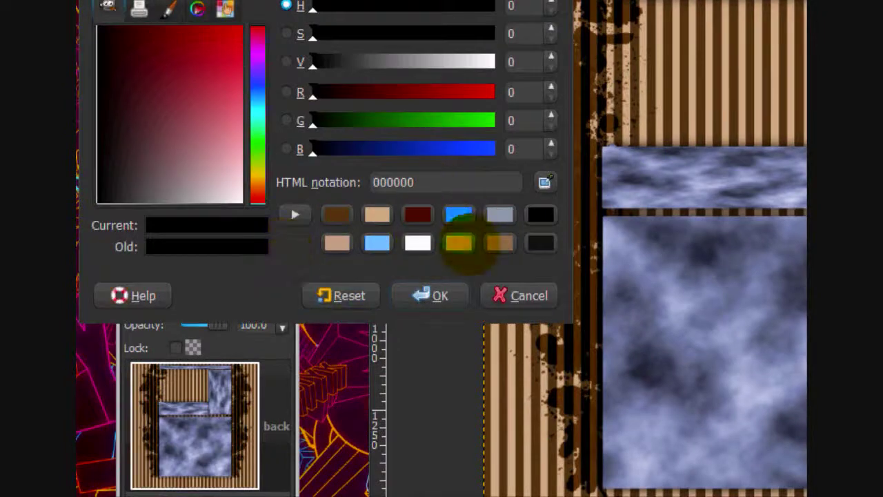
left_click(335, 215)
left_click(430, 295)
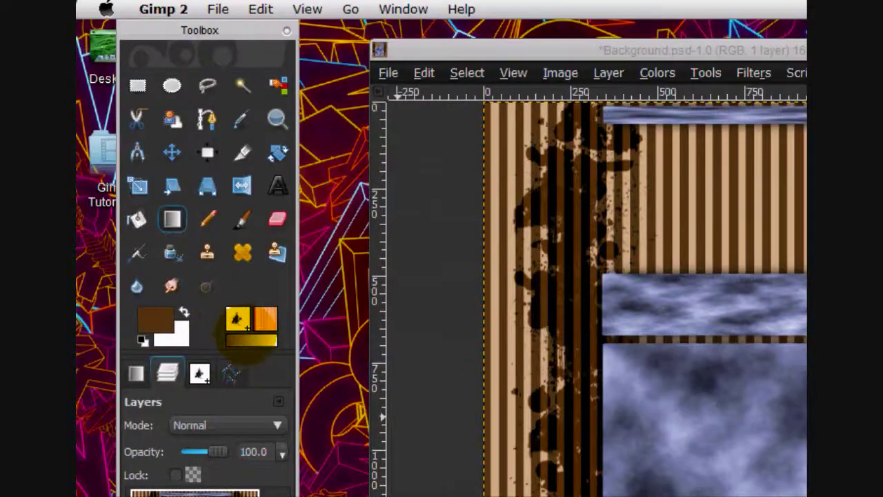
- Choose the FG to Transparent gradient and blend it about 130 px inward from the bottom edge of the striped background
left_click(250, 212)
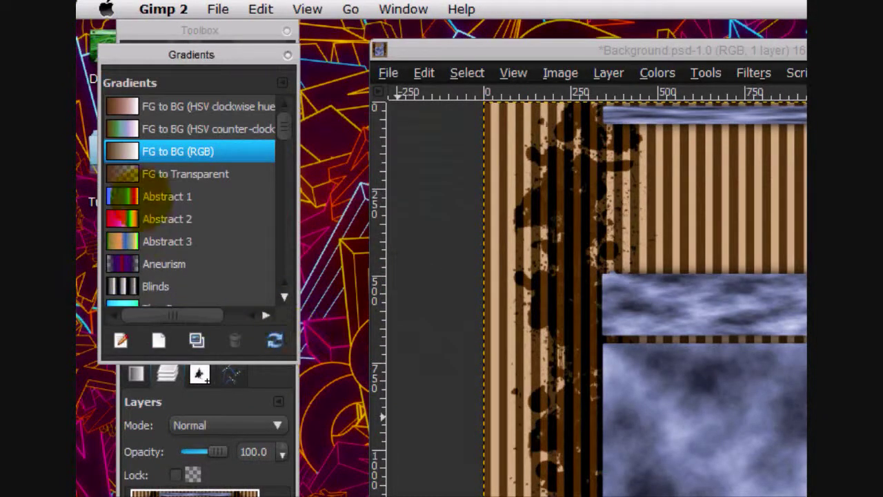
left_click(120, 174)
left_click(287, 54)
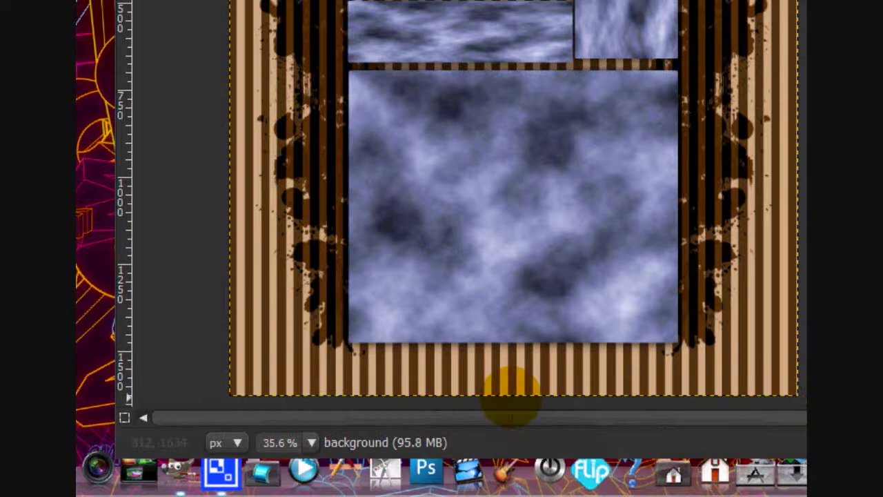
left_click_drag(514, 402, 516, 362)
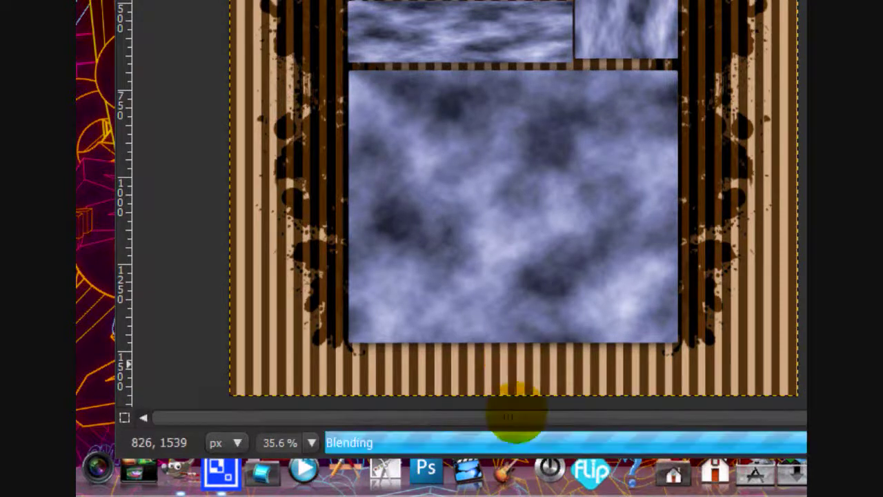
mouse_move(503, 405)
left_mouse_down()
mouse_move(504, 366)
mouse_move(497, 404)
mouse_move(507, 406)
left_mouse_up()
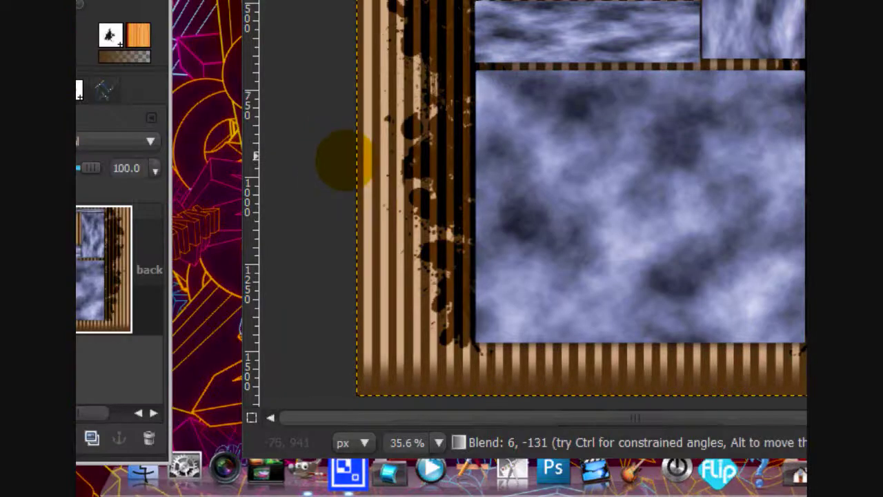
- Blend the same brown-to-transparent gradient horizontally about 100 px inward from the left and right edges of the background
left_click_drag(207, 162, 243, 162)
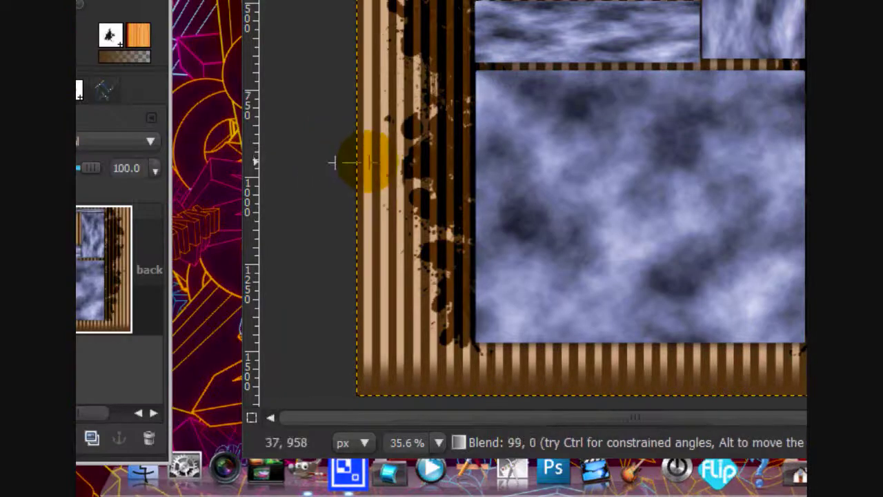
left_click_drag(333, 163, 332, 163)
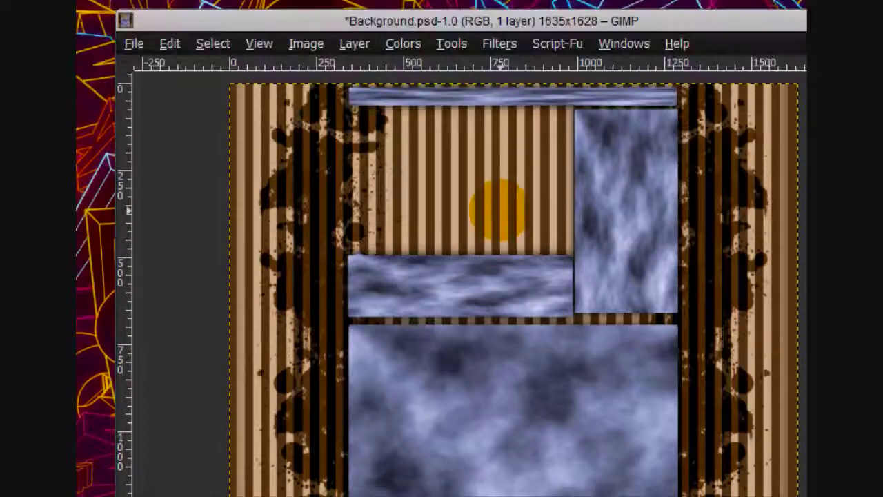
left_click_drag(500, 207, 519, 478)
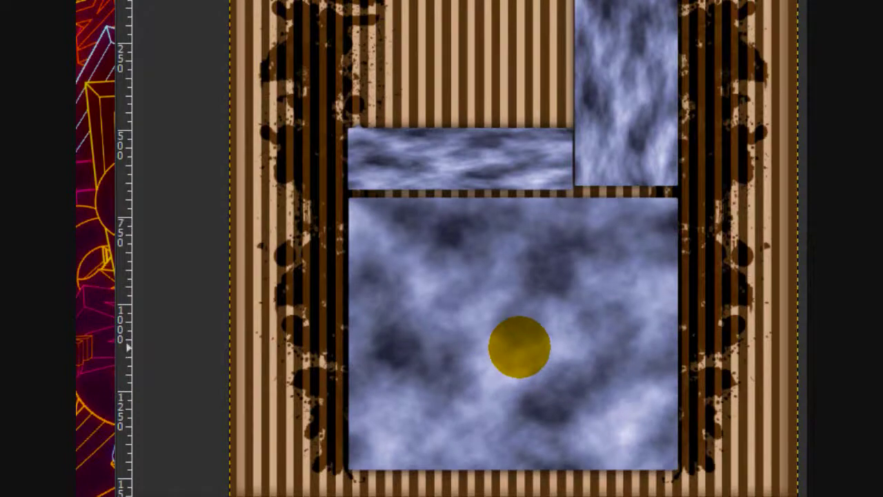